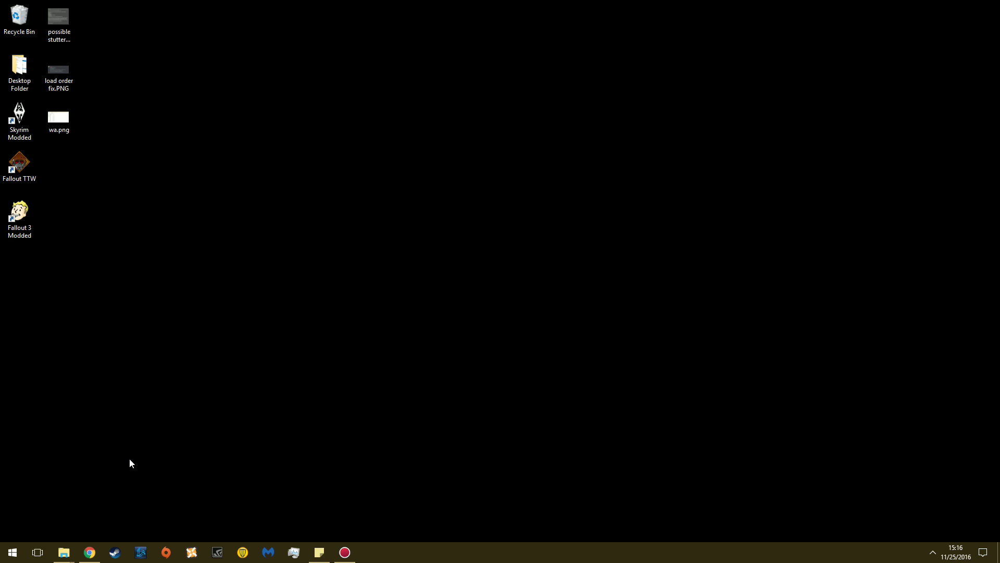
Step: Switch to Chrome and read the FNV 4GB Patcher page's features, requirements and installation instructions
{"action": "left_click", "coordinate": [89, 552]}
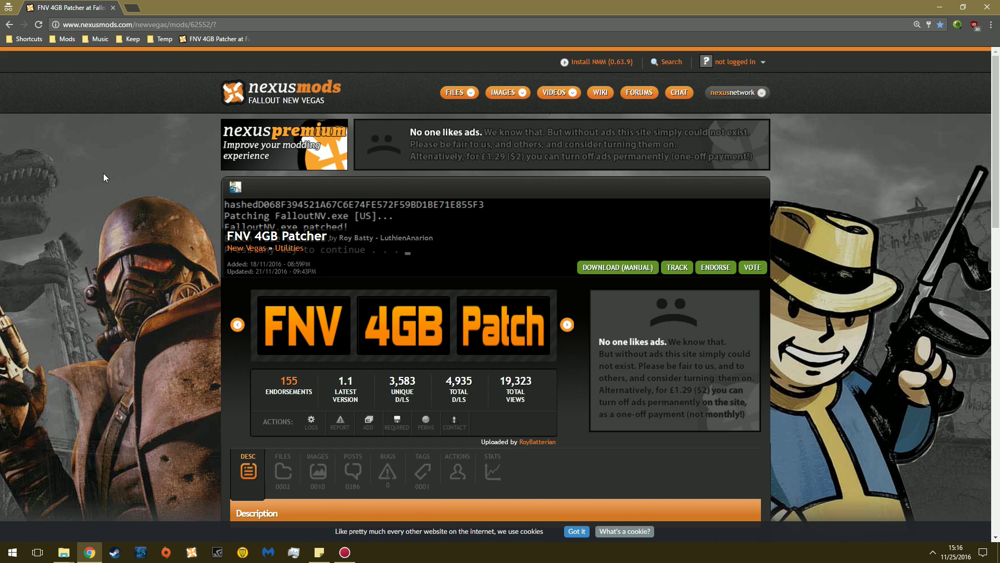
{"action": "scroll", "coordinate": [103, 175], "scroll_direction": "down", "scroll_amount": 7}
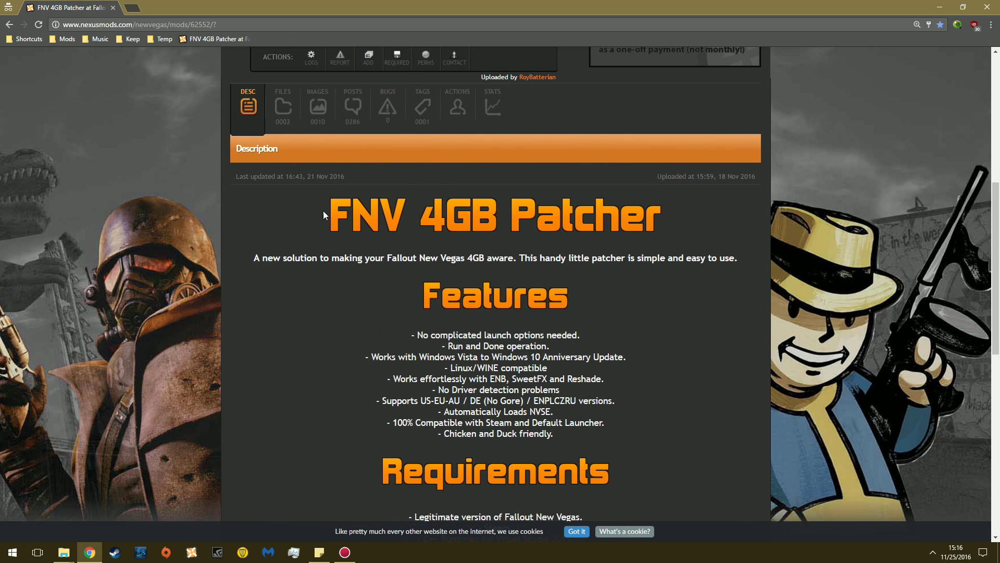
{"action": "scroll", "coordinate": [283, 272], "scroll_direction": "down", "scroll_amount": 3}
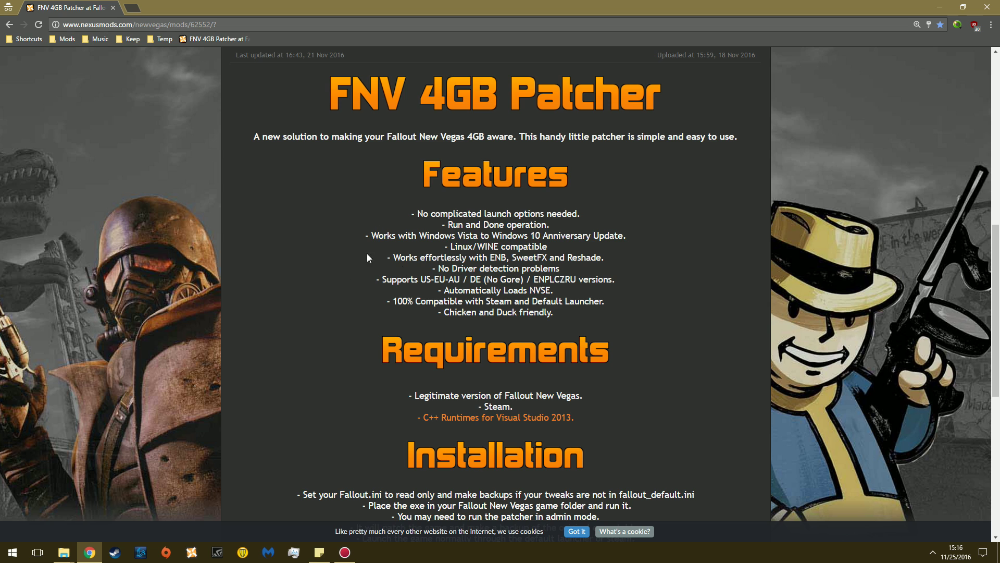
{"action": "scroll", "coordinate": [298, 208], "scroll_direction": "down", "scroll_amount": 2}
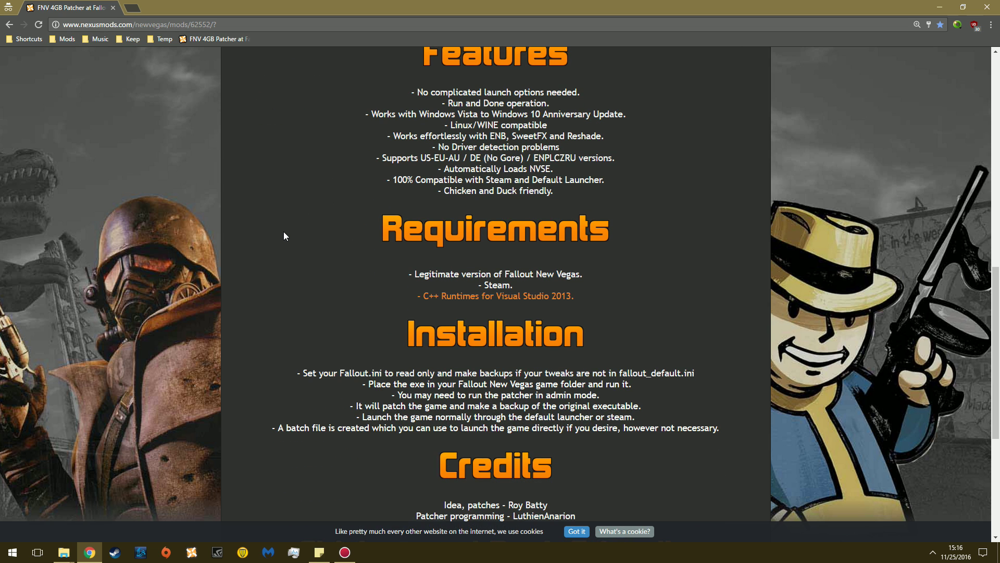
{"action": "scroll", "coordinate": [304, 234], "scroll_direction": "down", "scroll_amount": 2}
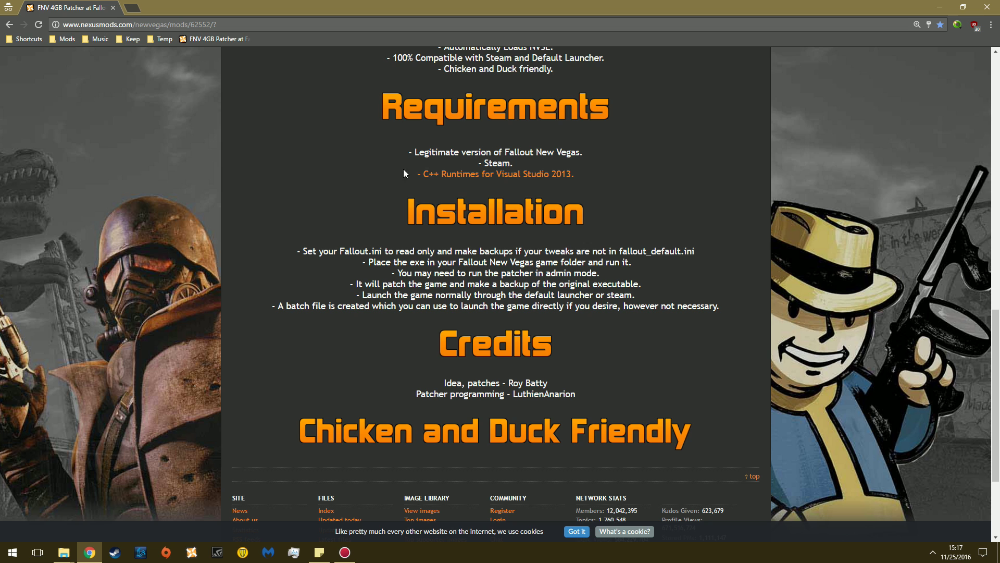
Step: Show the mod's files and review the VirusTotal scan report for the FNV 4GB Patch download, closing the report when done
{"action": "scroll", "coordinate": [346, 294], "scroll_direction": "up", "scroll_amount": 10}
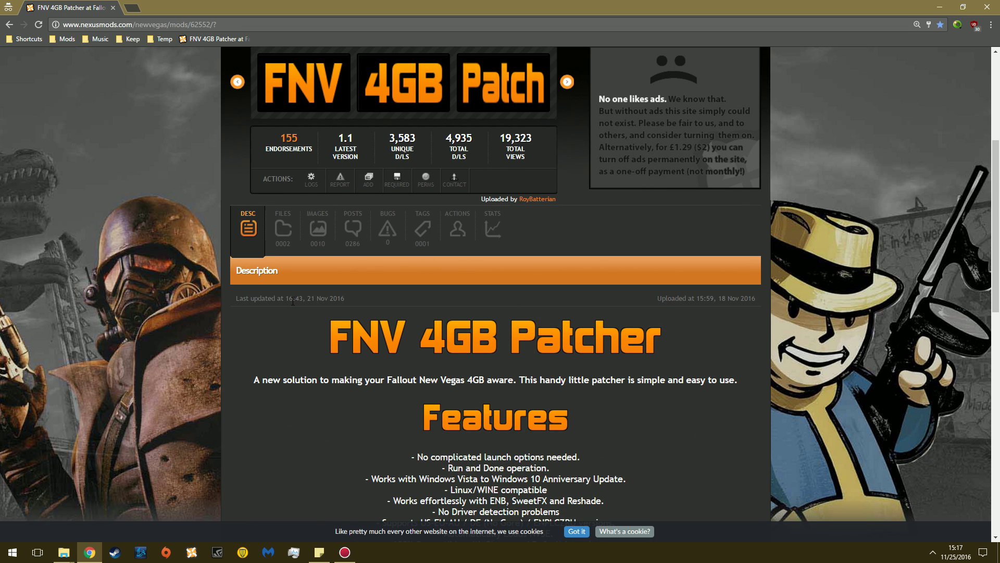
{"action": "scroll", "coordinate": [292, 298], "scroll_direction": "up", "scroll_amount": 3}
{"action": "left_click", "coordinate": [283, 355]}
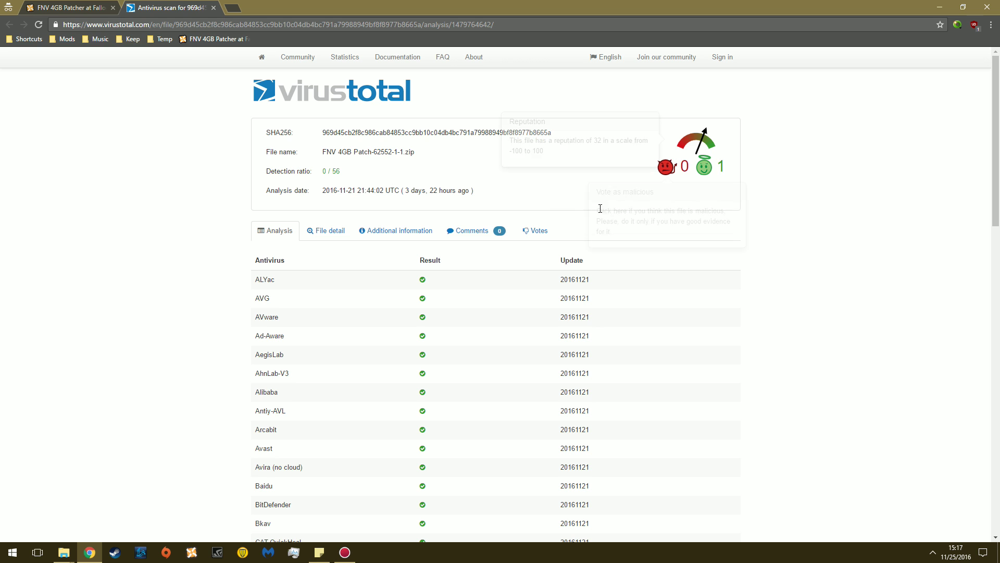
{"action": "scroll", "coordinate": [450, 286], "scroll_direction": "down", "scroll_amount": 4}
{"action": "scroll", "coordinate": [455, 288], "scroll_direction": "down", "scroll_amount": 10}
{"action": "scroll", "coordinate": [456, 288], "scroll_direction": "up", "scroll_amount": 12}
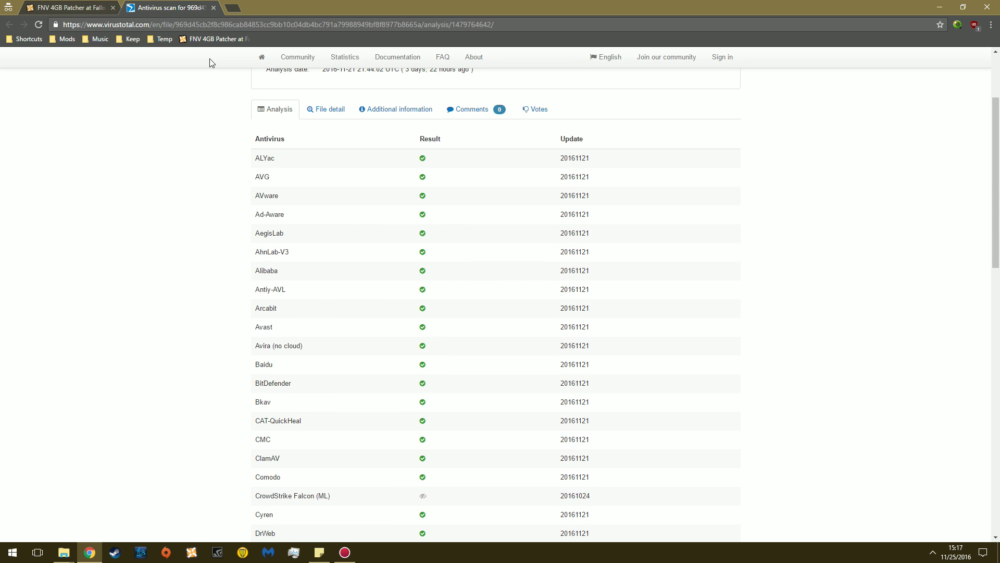
{"action": "left_click", "coordinate": [213, 7]}
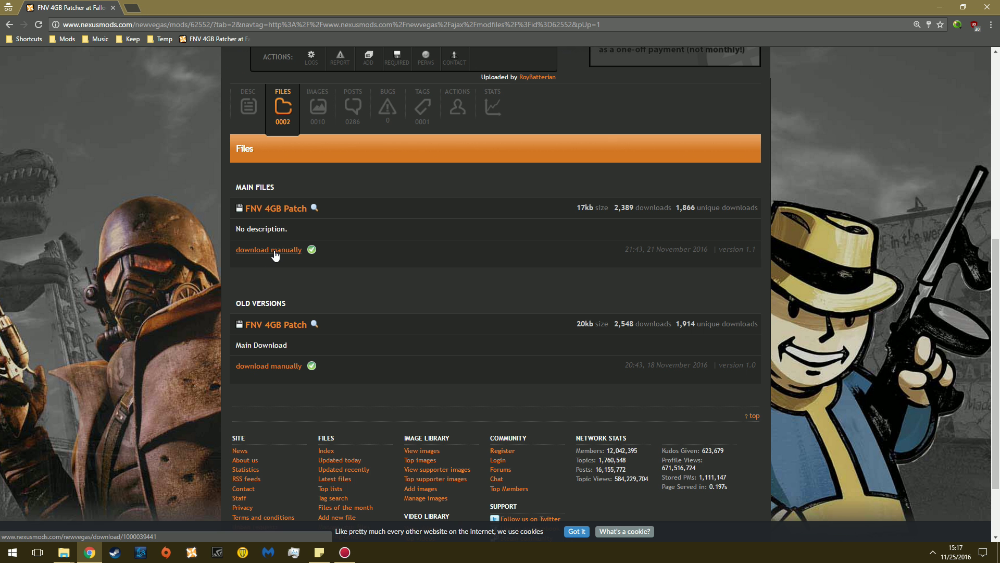
Step: Open the Downloads folder in a new File Explorer window and delete the existing FNV 4GB Patch-62552-1-1 folder
{"action": "key", "text": "super+d"}
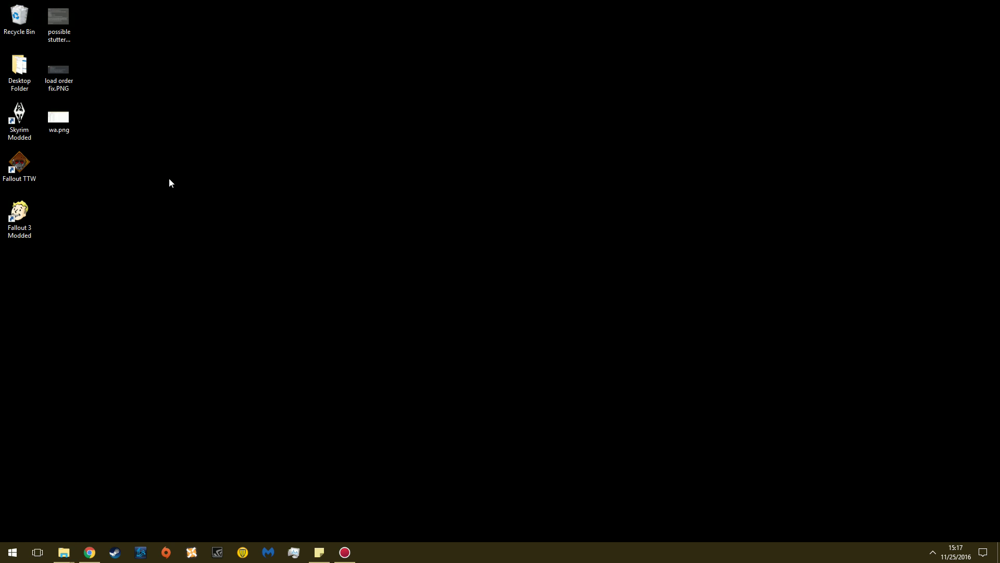
{"action": "mouse_move", "coordinate": [68, 557]}
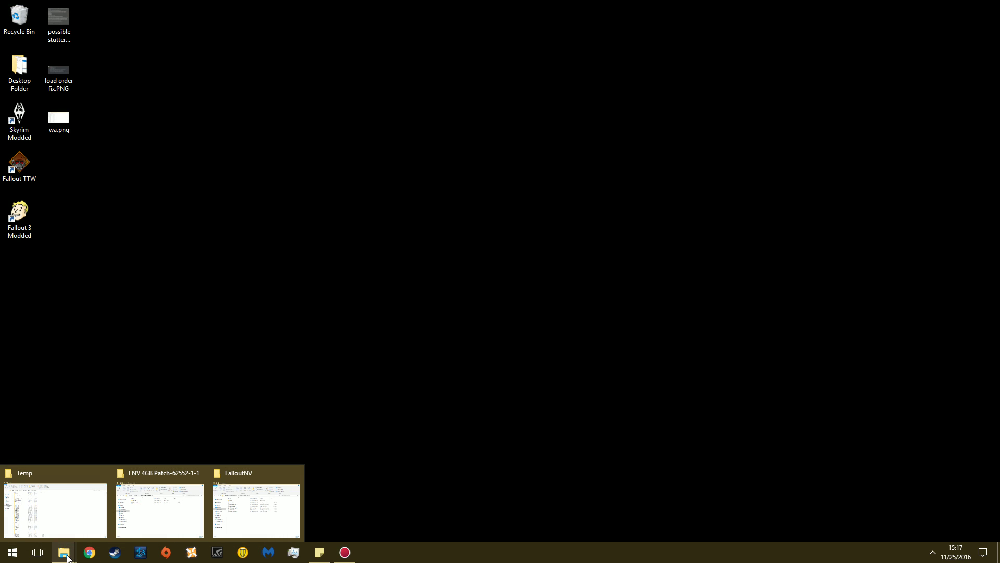
{"action": "right_click", "coordinate": [65, 560]}
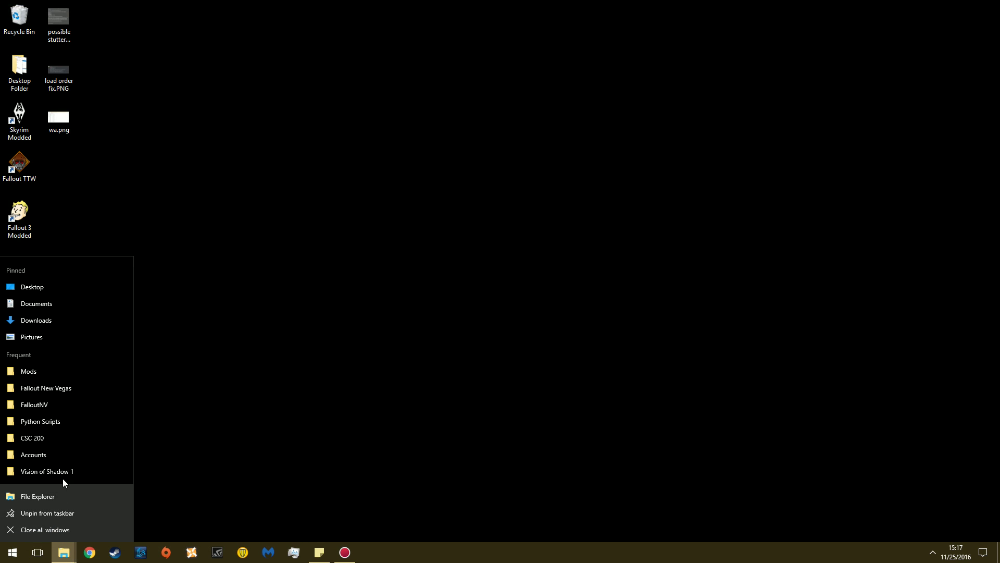
{"action": "left_click", "coordinate": [53, 496]}
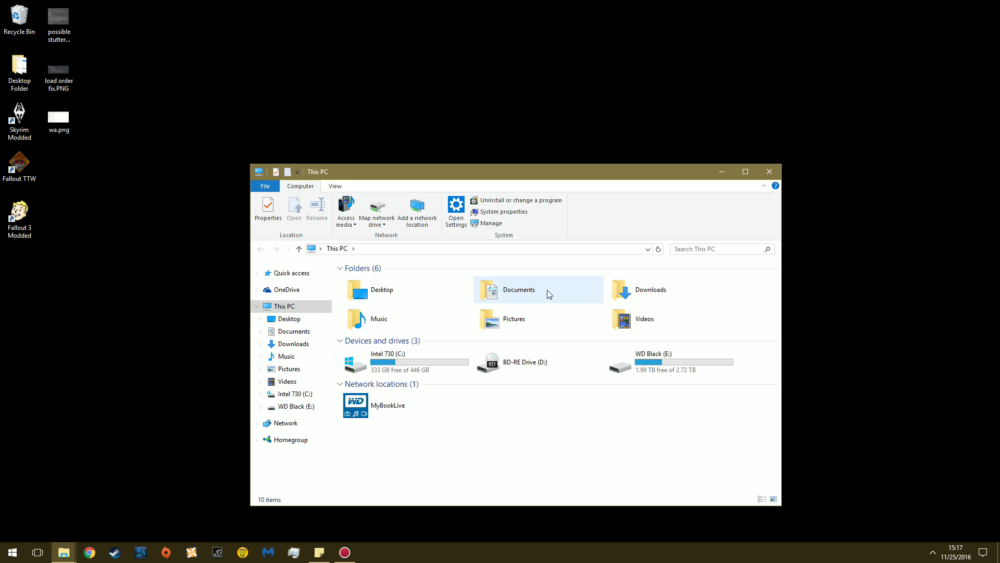
{"action": "double_click", "coordinate": [664, 290]}
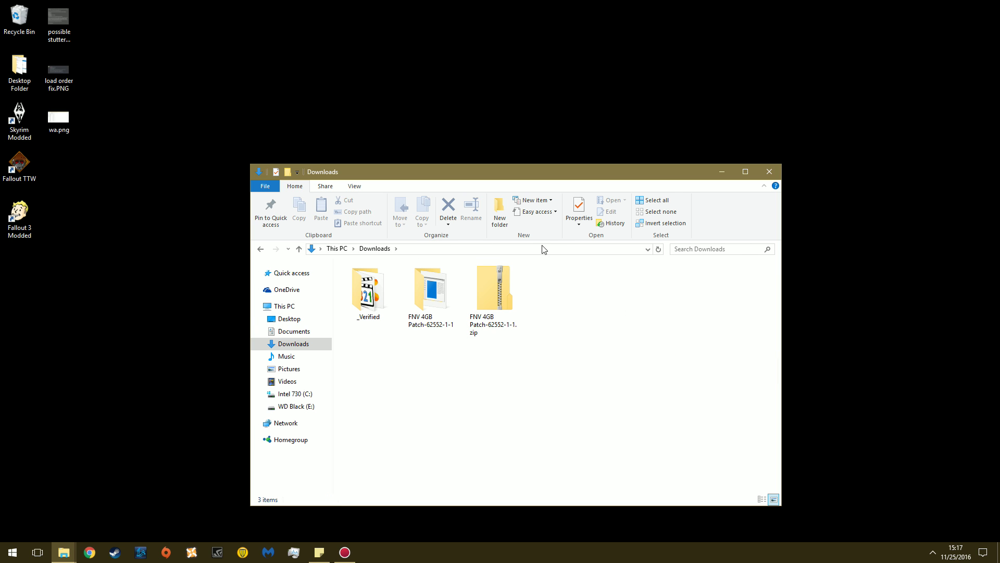
{"action": "left_click_drag", "start_coordinate": [458, 175], "coordinate": [403, 122]}
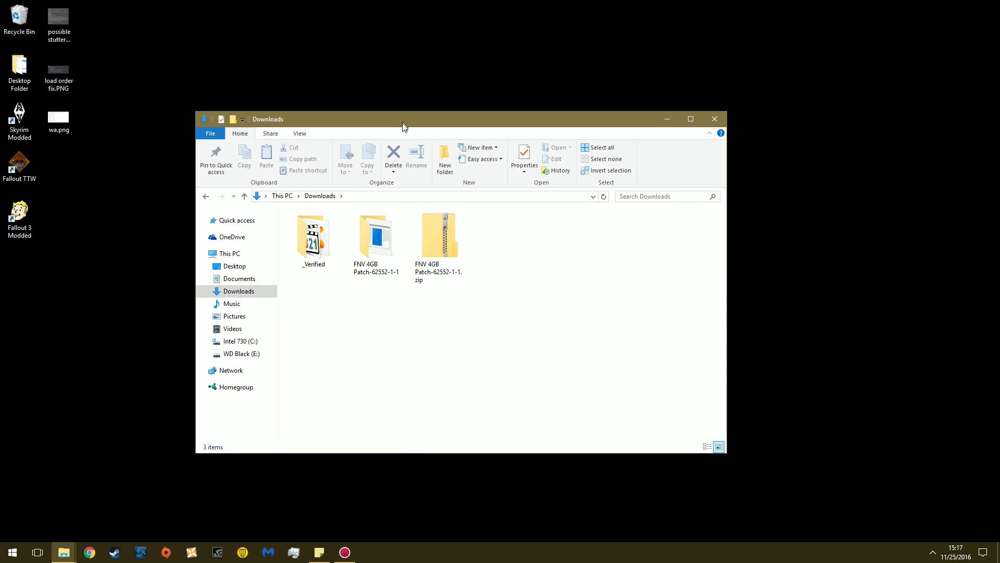
{"action": "left_click", "coordinate": [375, 237]}
{"action": "key", "text": "Delete"}
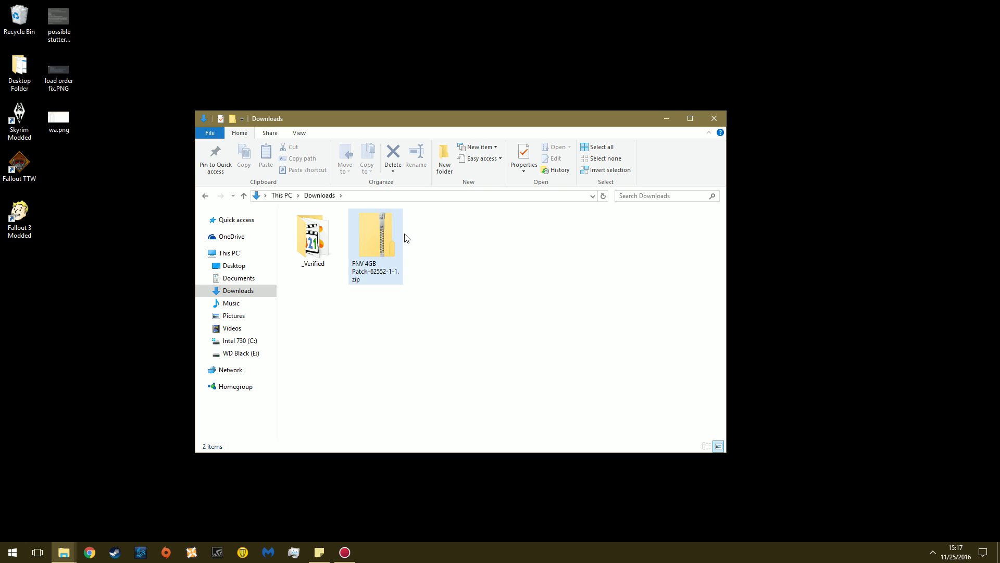
Step: Extract FNV 4GB Patch-62552-1-1.zip with 7-Zip into its own subfolder in Downloads
{"action": "left_click", "coordinate": [377, 235]}
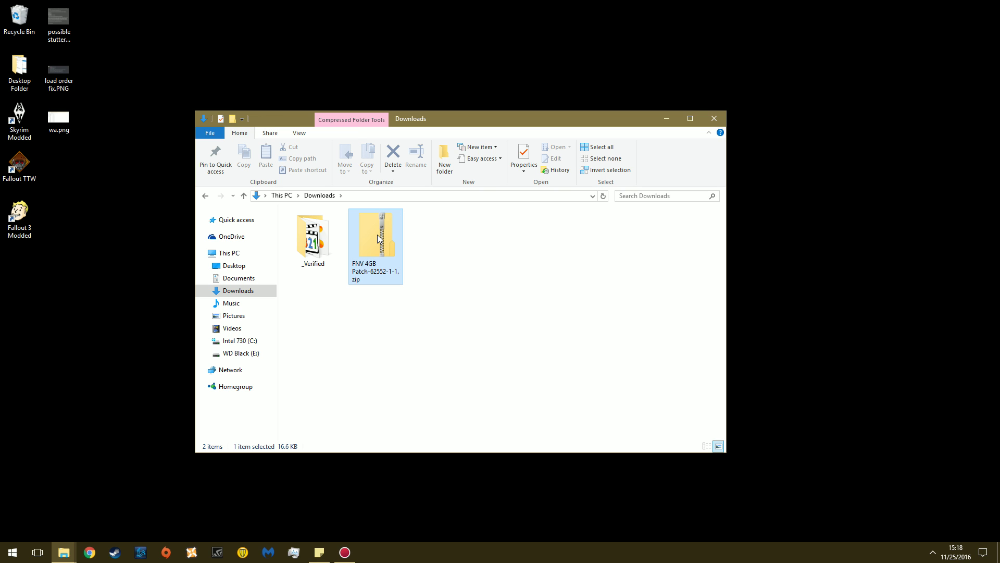
{"action": "right_click", "coordinate": [377, 234]}
{"action": "mouse_move", "coordinate": [471, 284]}
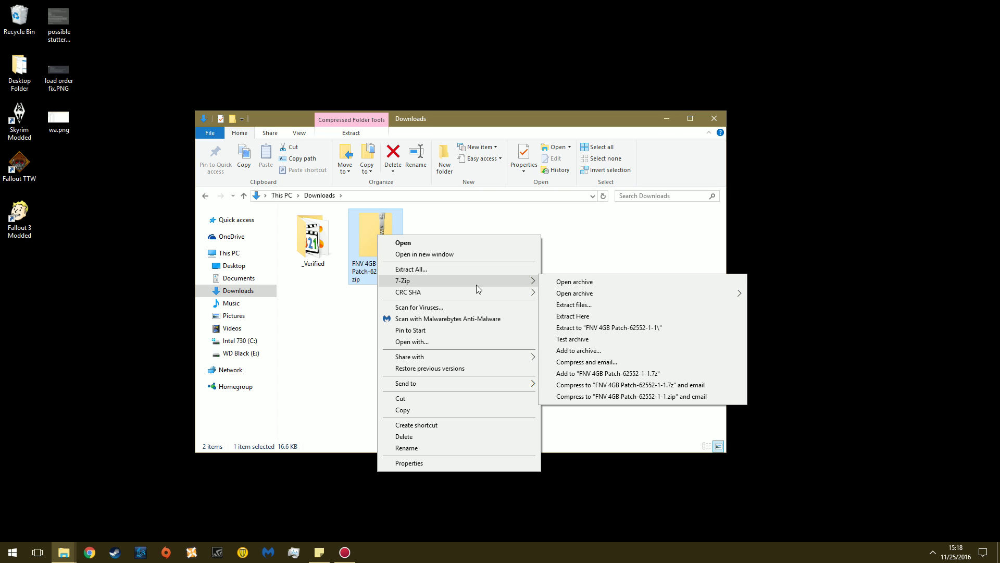
{"action": "left_click", "coordinate": [592, 304]}
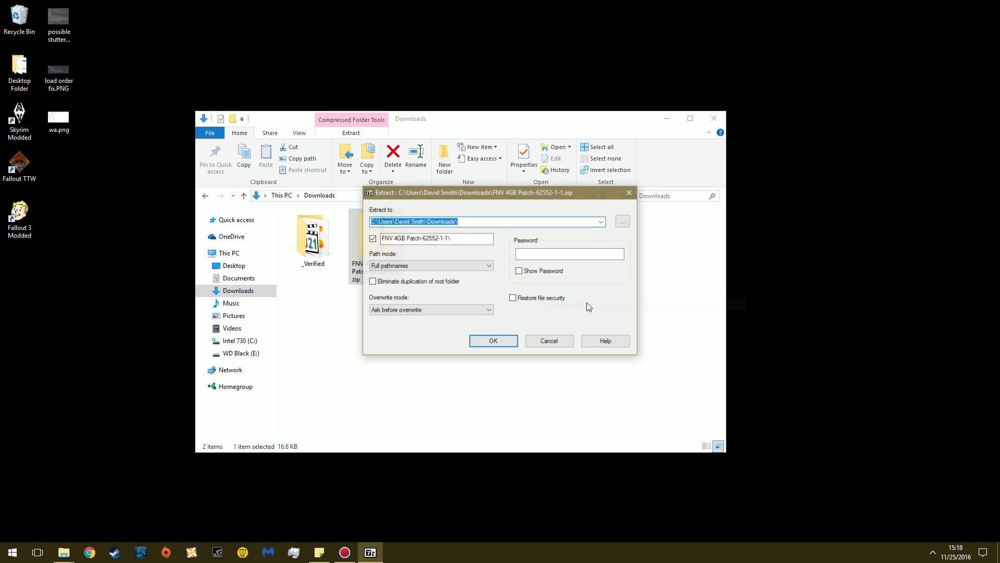
{"action": "left_click", "coordinate": [513, 341]}
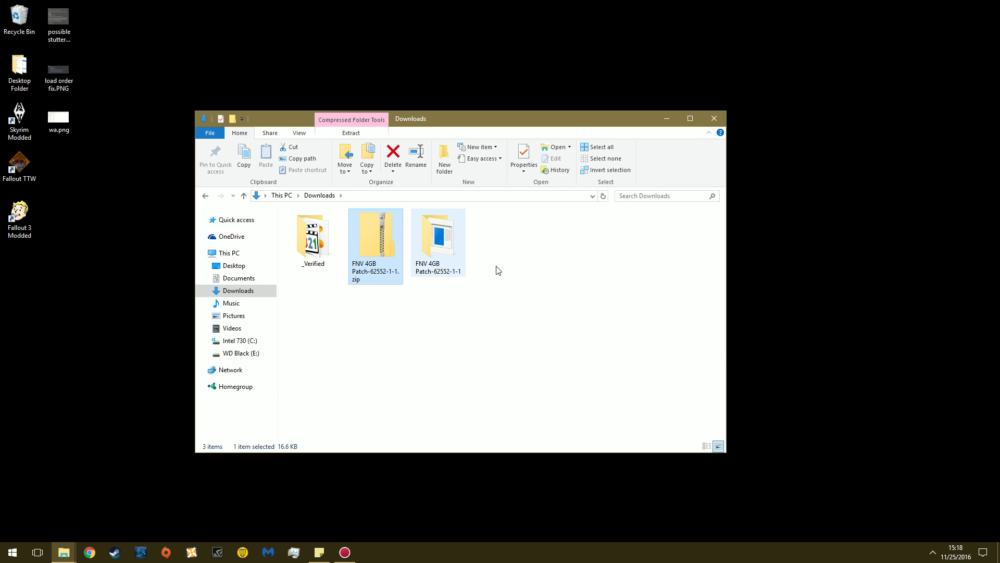
Step: Scan the extracted FNV 4GB Patch-62552-1-1 folder with the virus scanner and Malwarebytes Anti-Malware, and close both scan windows
{"action": "left_click", "coordinate": [445, 246]}
{"action": "right_click", "coordinate": [445, 247]}
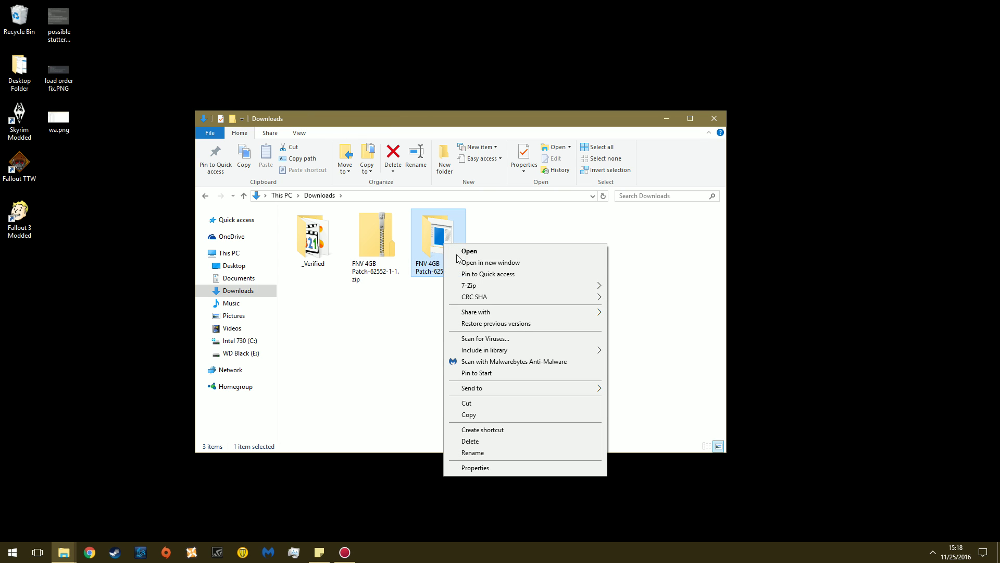
{"action": "left_click", "coordinate": [495, 341]}
{"action": "right_click", "coordinate": [443, 246]}
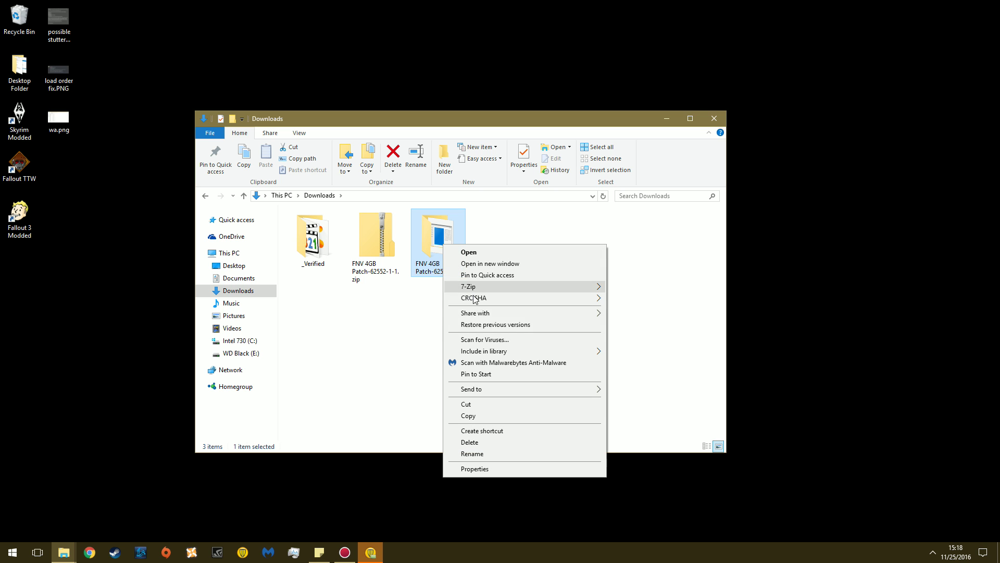
{"action": "left_click", "coordinate": [478, 360]}
{"action": "left_click", "coordinate": [446, 348]}
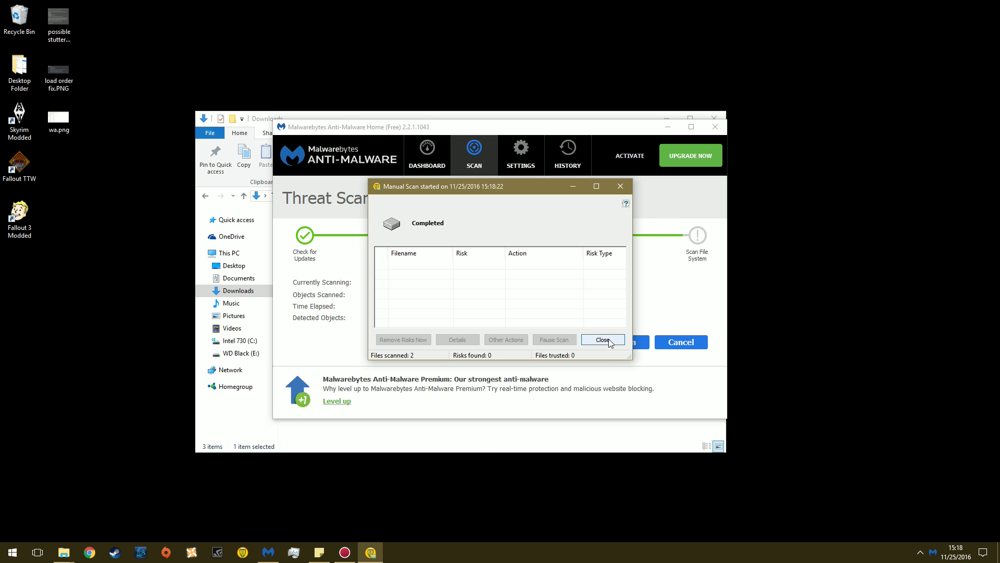
{"action": "left_click", "coordinate": [607, 340]}
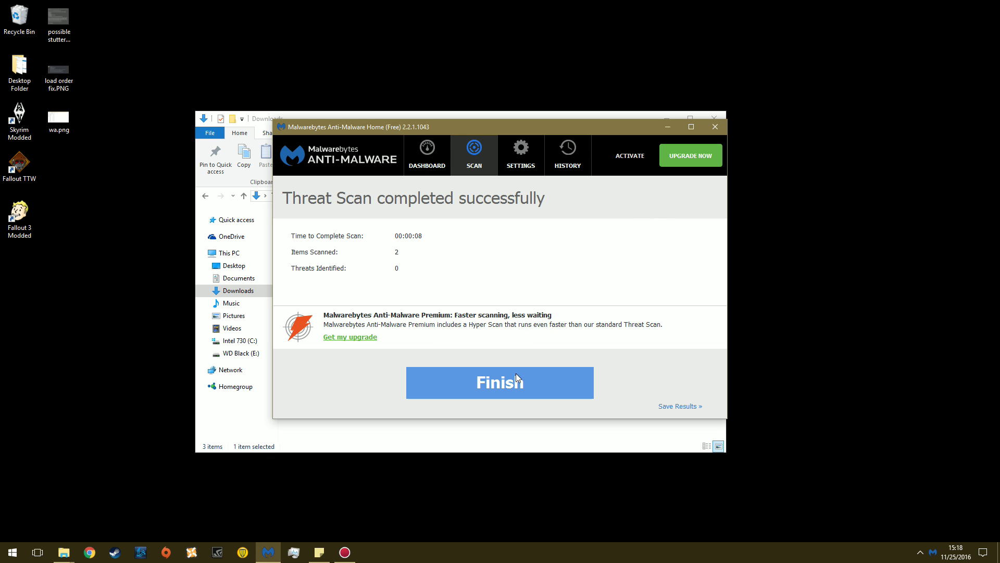
{"action": "left_click", "coordinate": [516, 373]}
{"action": "left_click", "coordinate": [709, 128]}
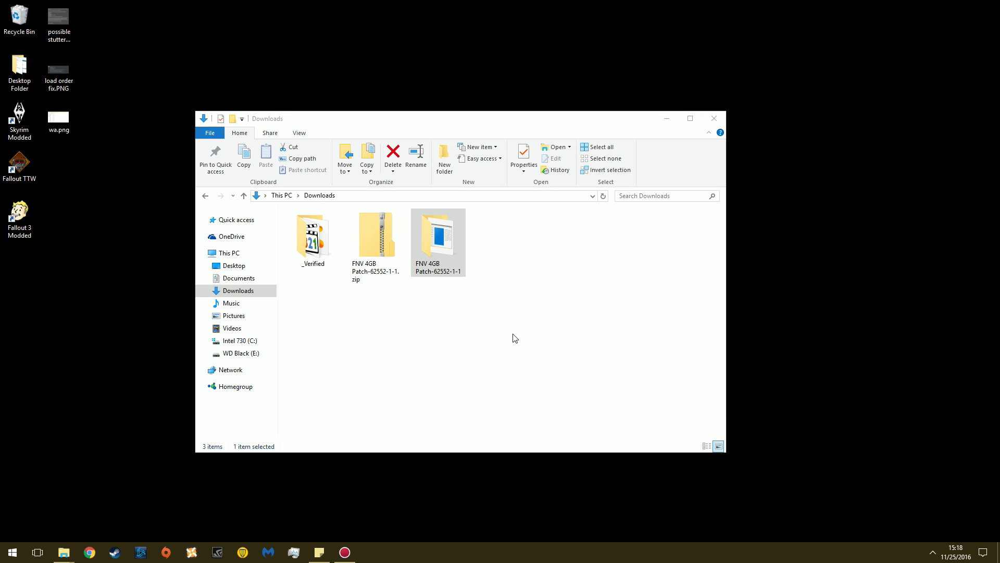
Step: Open the extracted FNV 4GB Patch-62552-1-1 folder, look inside its source subfolder, and return to FalloutNVpatch.exe
{"action": "left_click_drag", "start_coordinate": [453, 252], "coordinate": [263, 176]}
{"action": "left_click", "coordinate": [714, 119]}
{"action": "double_click", "coordinate": [263, 183]}
{"action": "left_click", "coordinate": [323, 240]}
{"action": "left_click", "coordinate": [328, 228]}
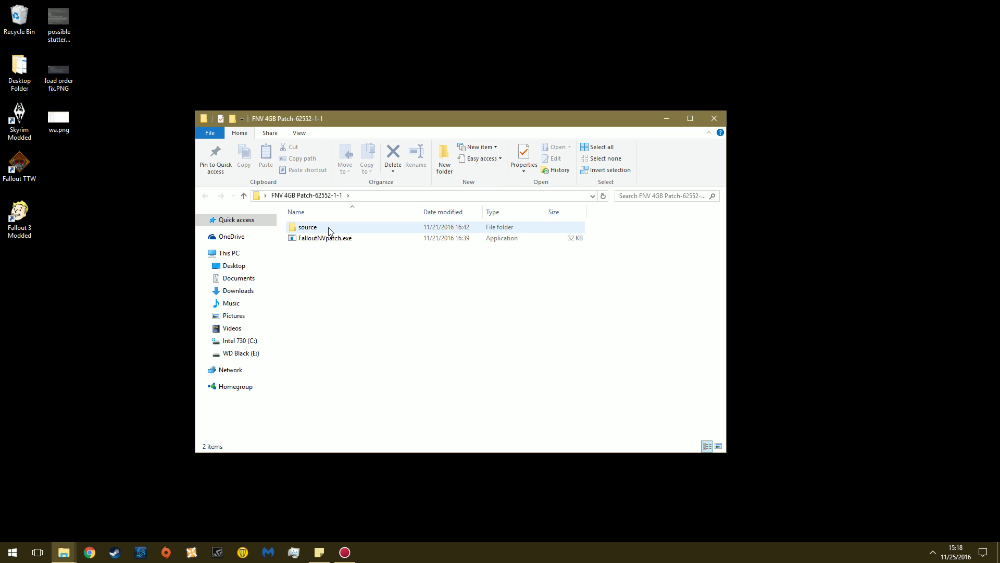
{"action": "double_click", "coordinate": [328, 227]}
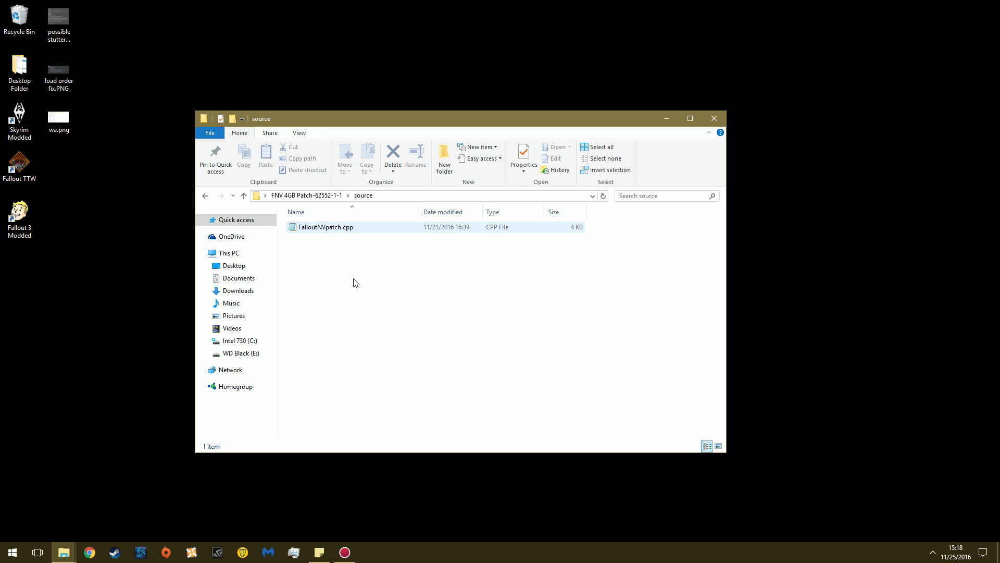
{"action": "left_click", "coordinate": [206, 200]}
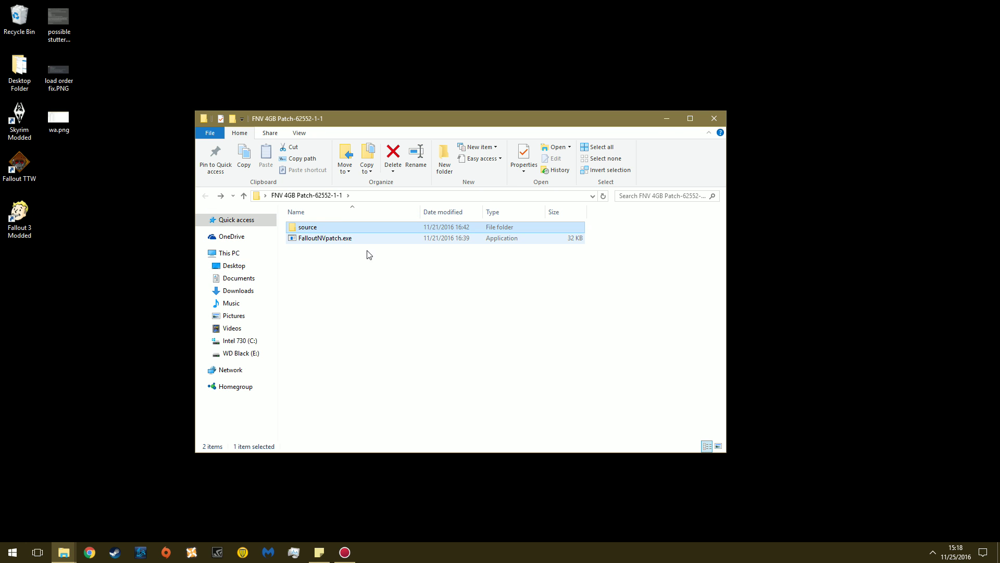
{"action": "left_click", "coordinate": [324, 239]}
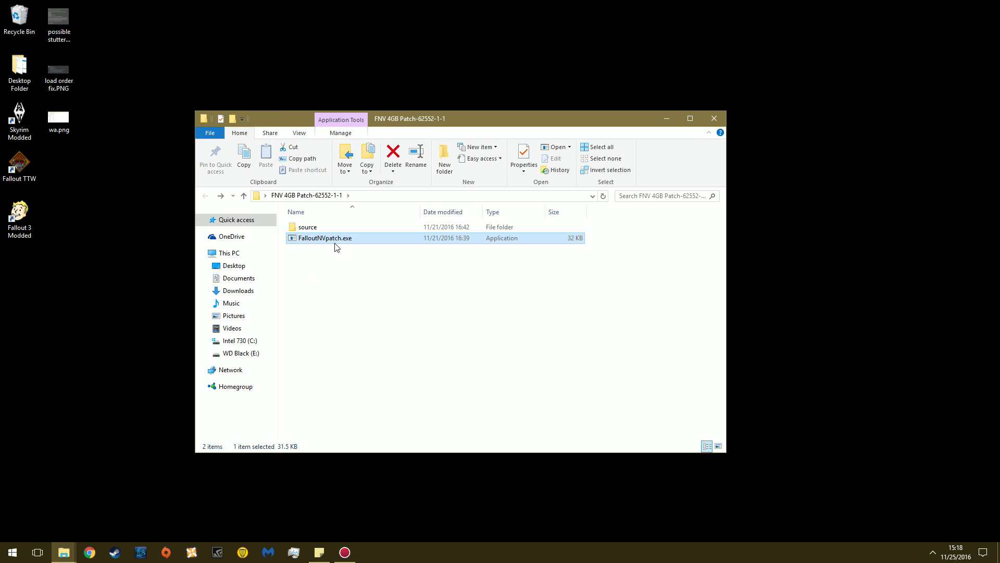
{"action": "left_click", "coordinate": [389, 341]}
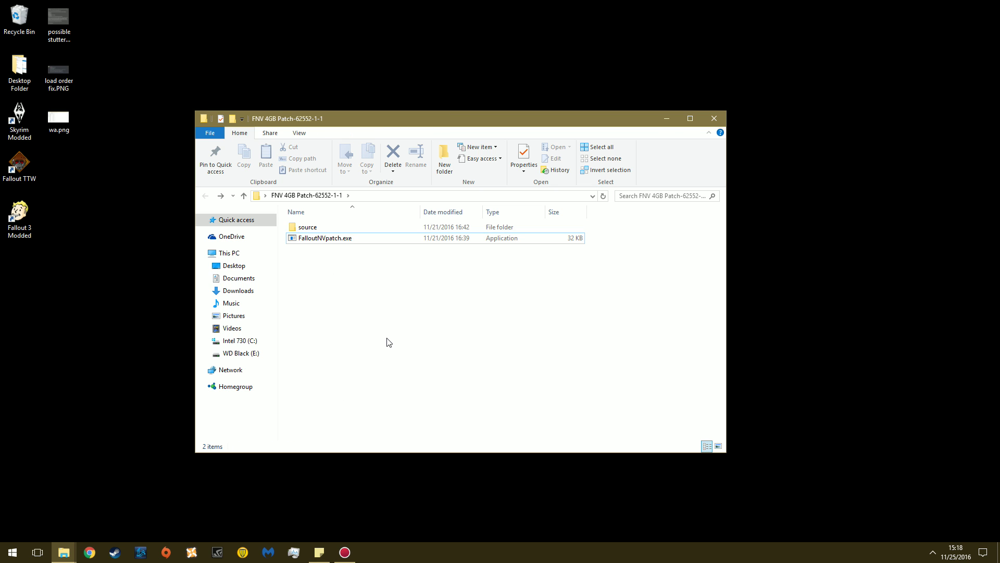
Step: Switch to the FalloutNV folder window and reopen the folder by way of This PC, Documents and my games
{"action": "mouse_move", "coordinate": [70, 556]}
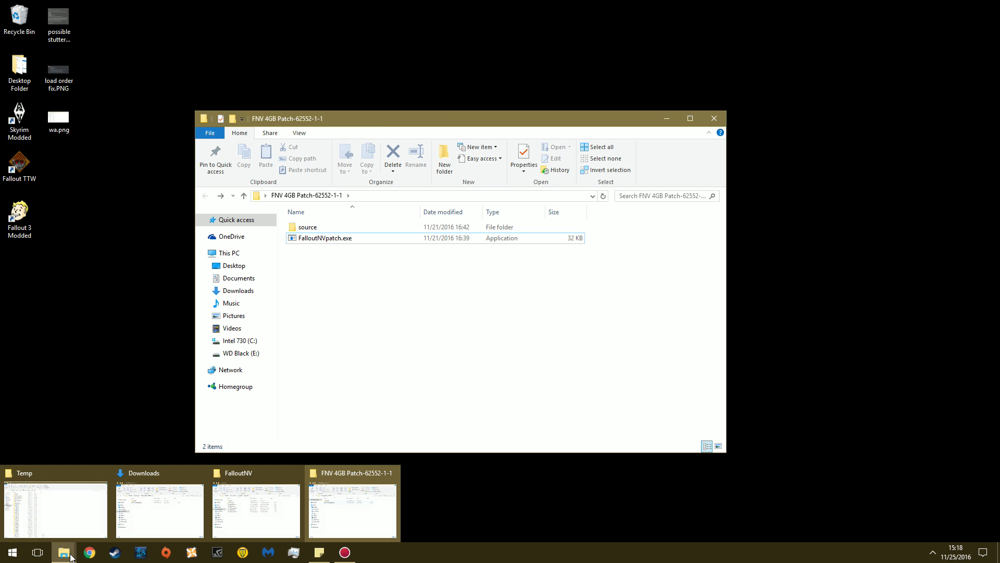
{"action": "left_click", "coordinate": [253, 493]}
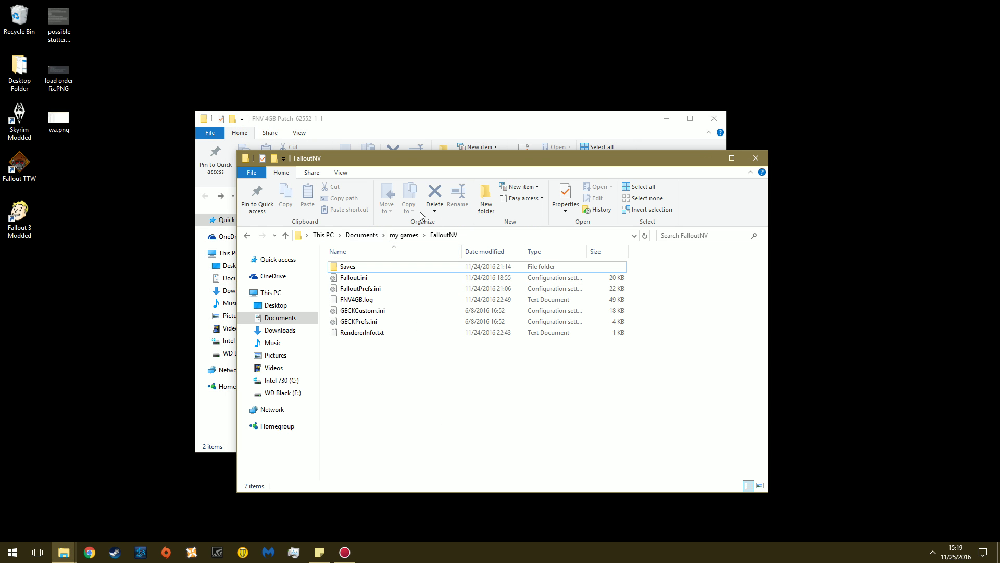
{"action": "left_click", "coordinate": [323, 235]}
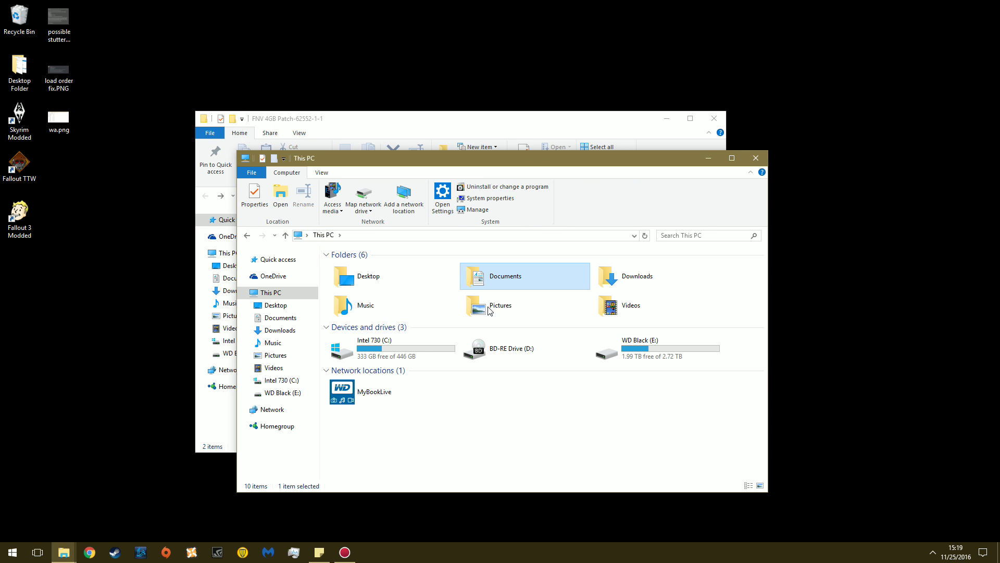
{"action": "double_click", "coordinate": [499, 275]}
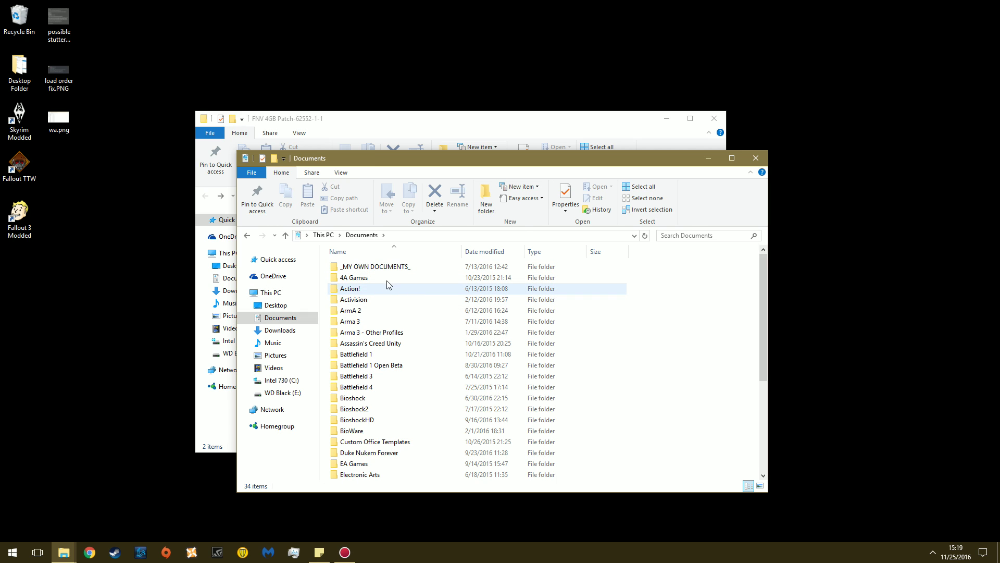
{"action": "scroll", "coordinate": [385, 305], "scroll_direction": "down", "scroll_amount": 5}
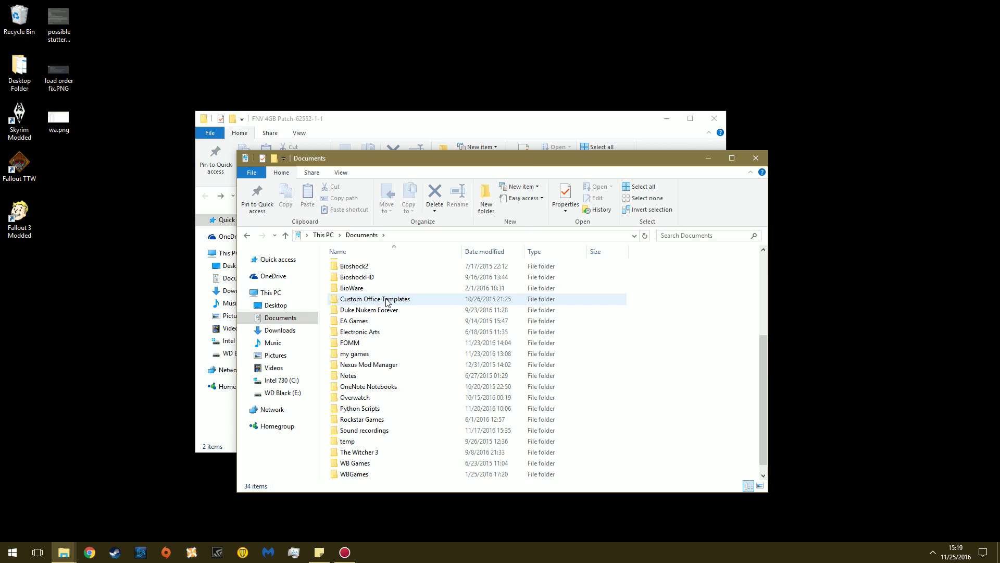
{"action": "double_click", "coordinate": [370, 354]}
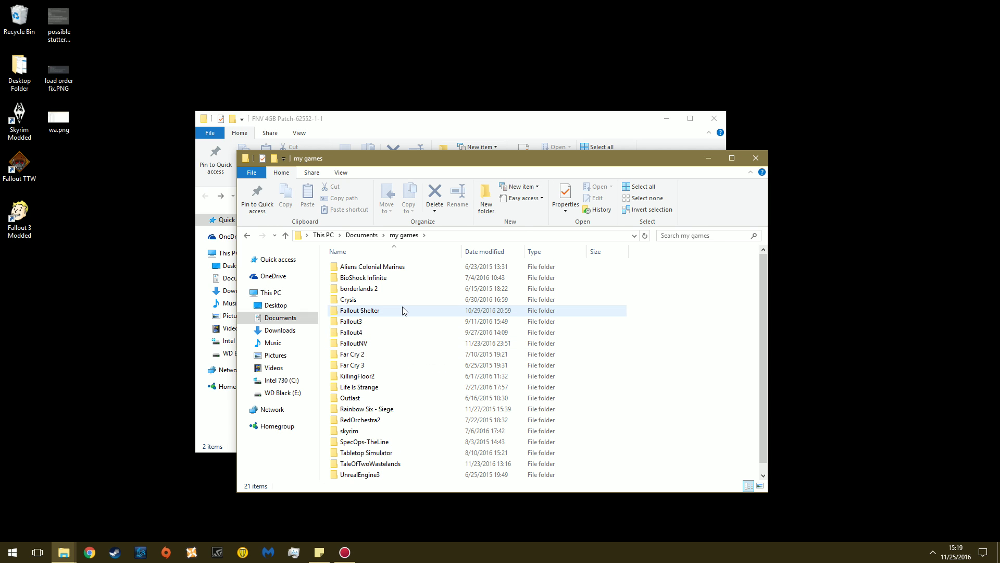
{"action": "scroll", "coordinate": [398, 313], "scroll_direction": "down", "scroll_amount": 1}
{"action": "double_click", "coordinate": [375, 332]}
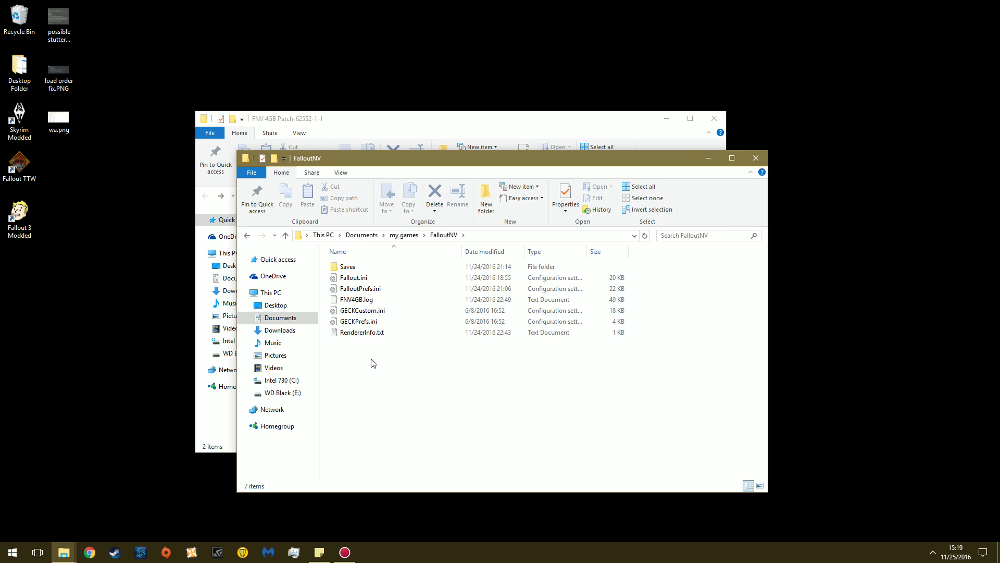
Step: Ensure the Read-only attribute is enabled in the properties of Fallout.ini, and close the FalloutNV folder window
{"action": "left_click", "coordinate": [380, 280]}
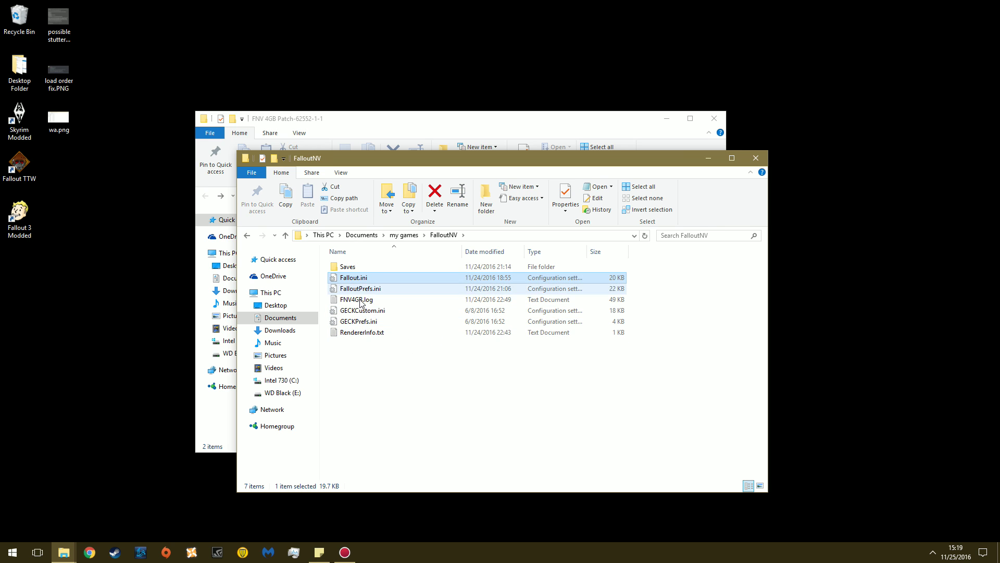
{"action": "right_click", "coordinate": [405, 279]}
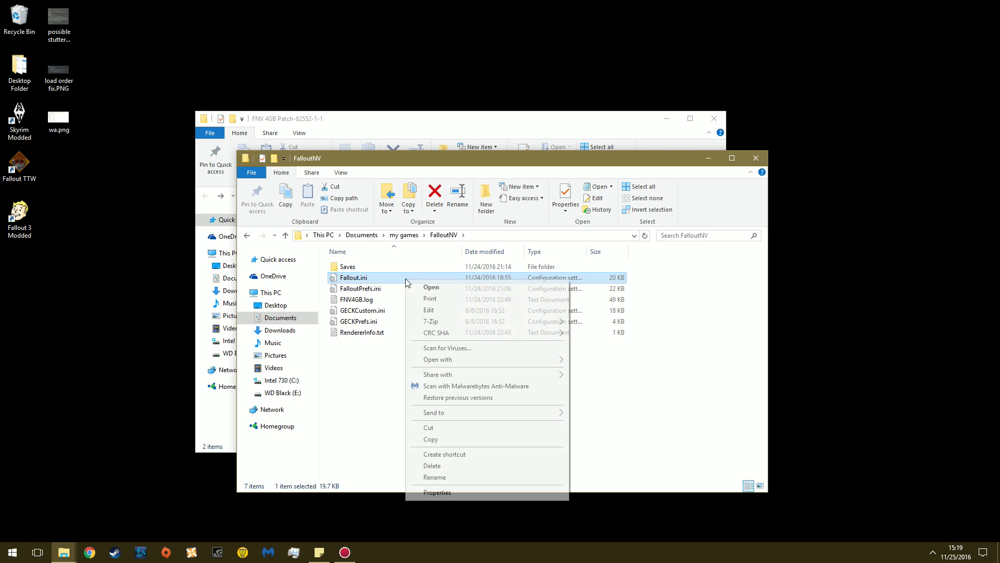
{"action": "left_click", "coordinate": [439, 493]}
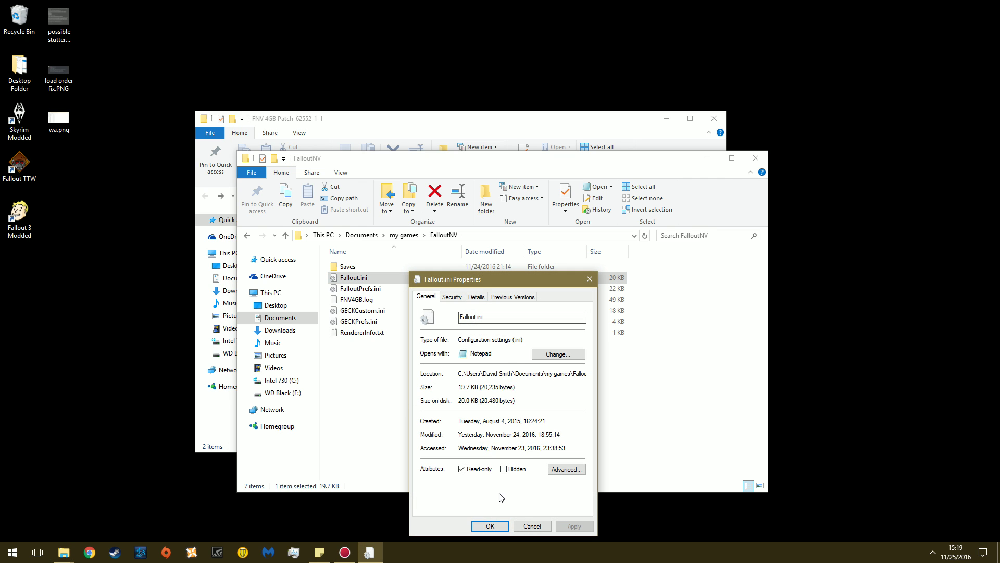
{"action": "left_click_drag", "start_coordinate": [473, 283], "coordinate": [475, 164]}
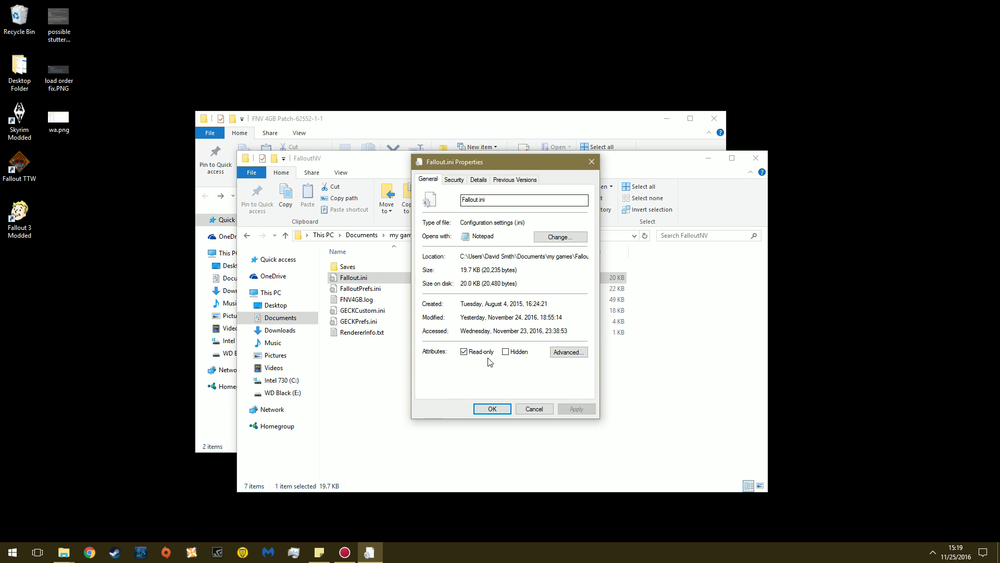
{"action": "left_click", "coordinate": [463, 351]}
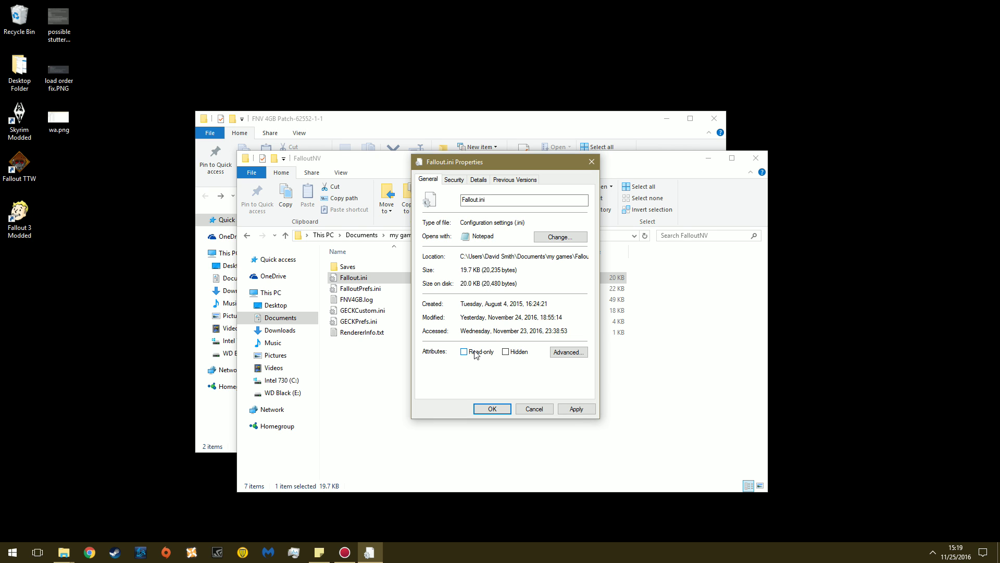
{"action": "left_click", "coordinate": [464, 351]}
{"action": "left_click", "coordinate": [492, 409]}
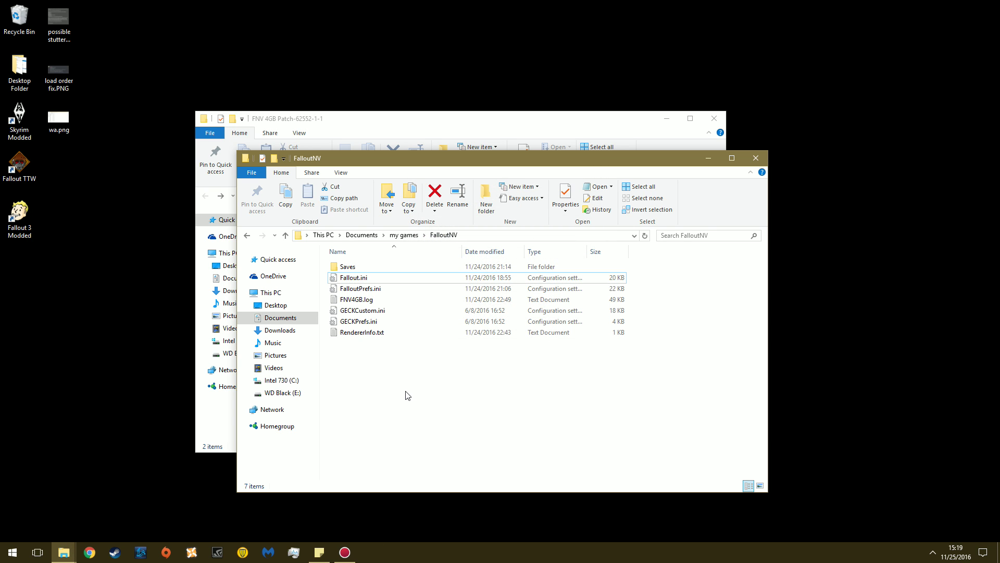
{"action": "left_click", "coordinate": [756, 158]}
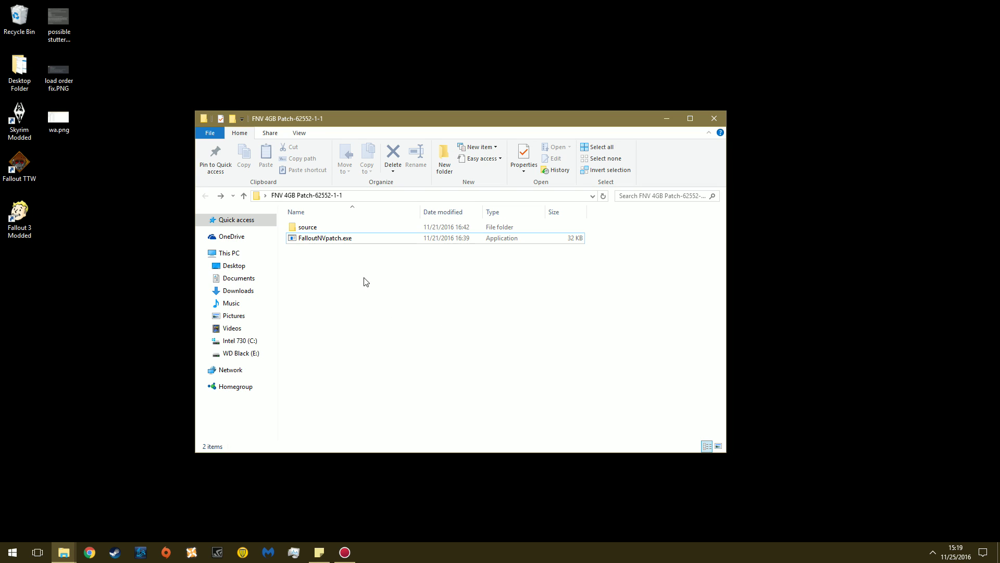
Step: Copy FalloutNVpatch.exe from the extracted FNV 4GB Patch-62552-1-1 folder
{"action": "right_click", "coordinate": [335, 238]}
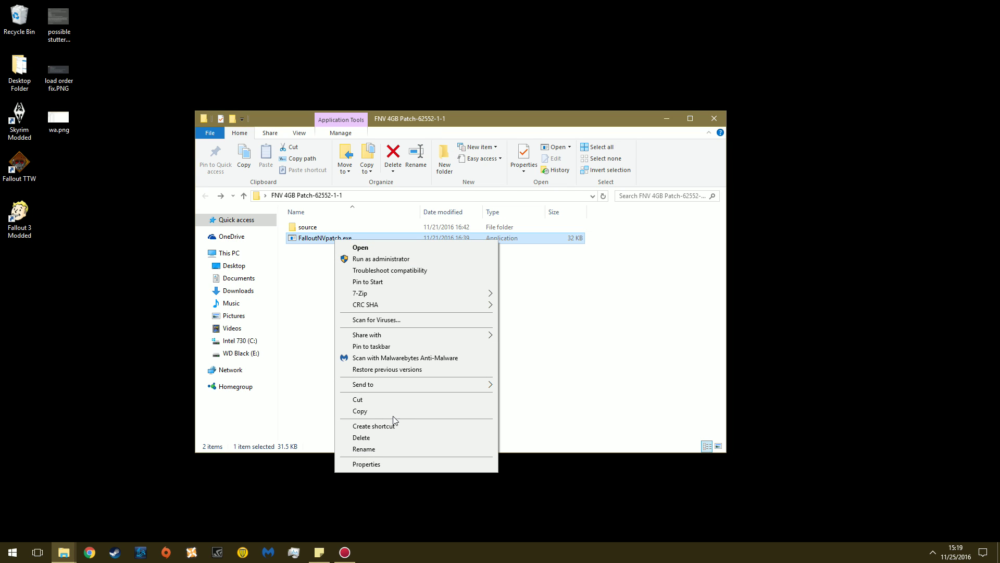
{"action": "left_click", "coordinate": [375, 411]}
Step: Open the bookmarked FNV 4GB Patcher mod page in a new Chrome window and read its installation instructions
{"action": "right_click", "coordinate": [100, 557]}
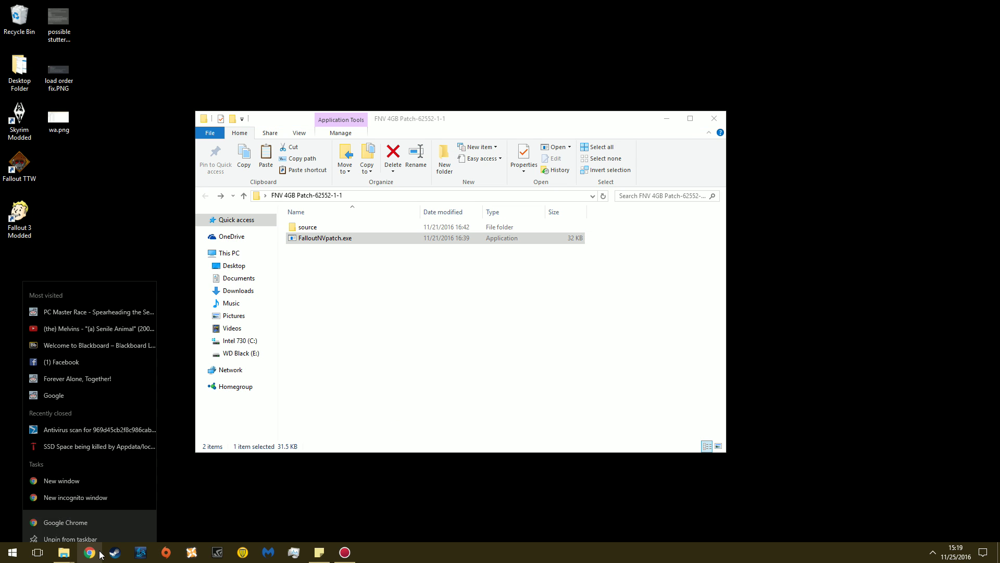
{"action": "left_click", "coordinate": [80, 484]}
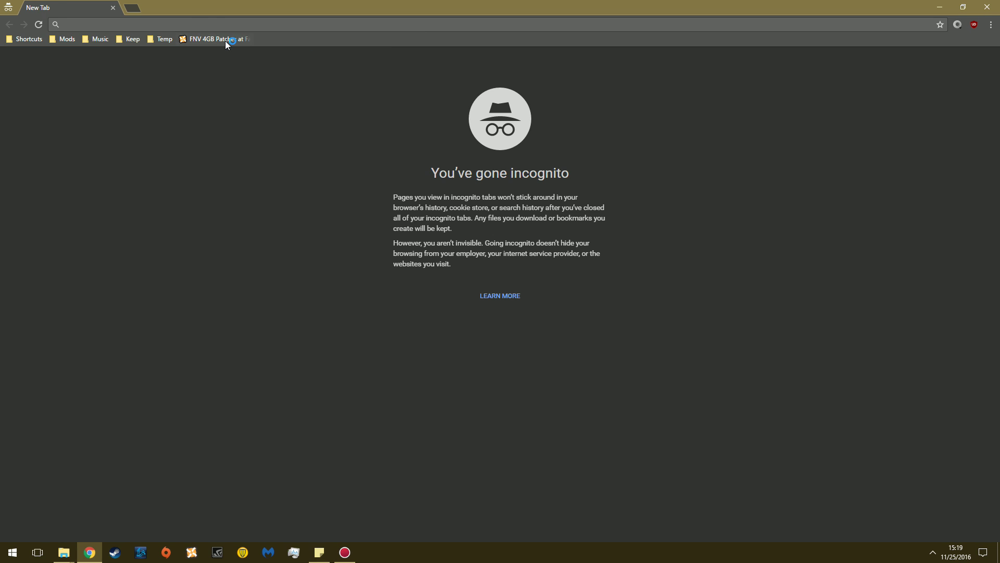
{"action": "left_click", "coordinate": [225, 40]}
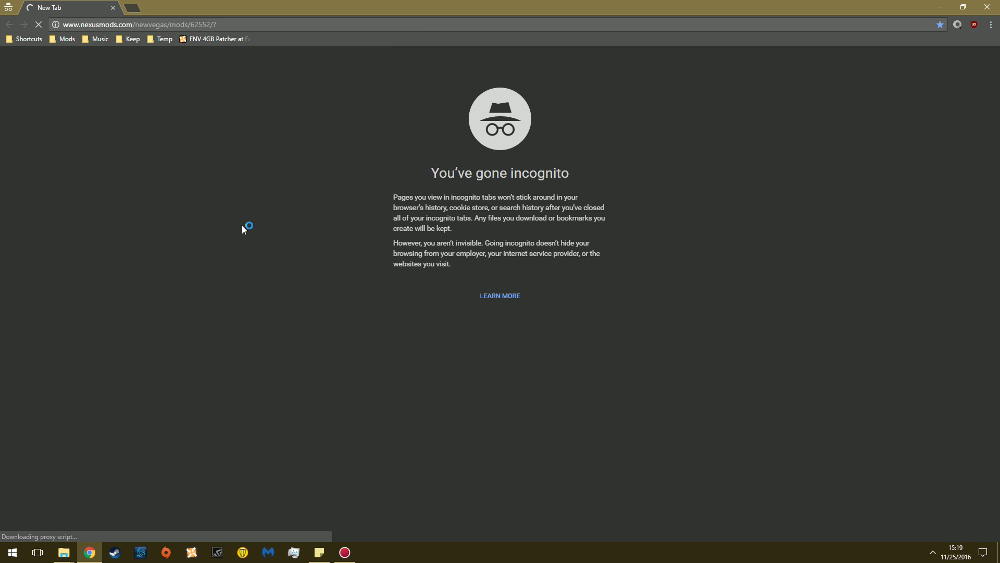
{"action": "scroll", "coordinate": [170, 282], "scroll_direction": "down", "scroll_amount": 9}
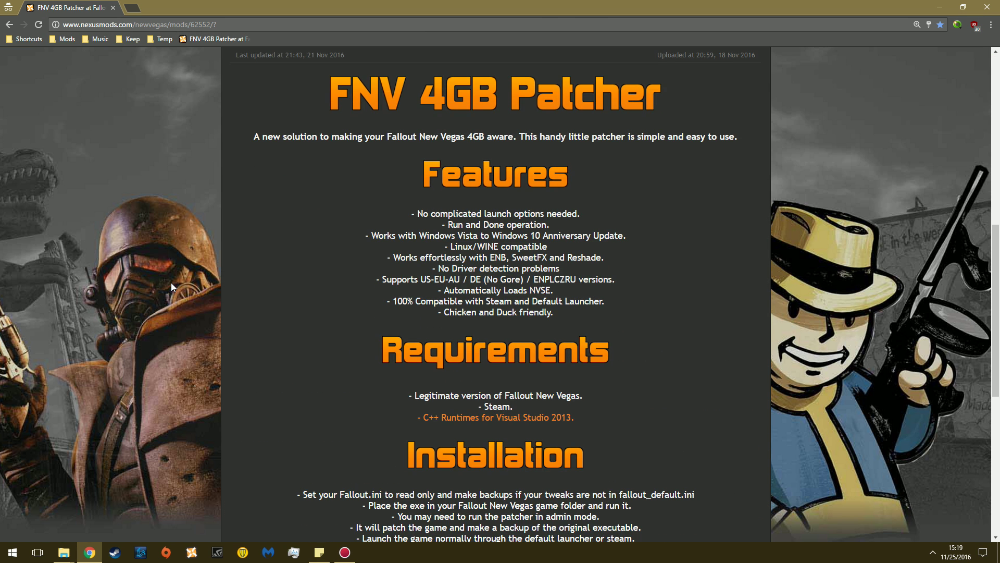
{"action": "scroll", "coordinate": [253, 290], "scroll_direction": "down", "scroll_amount": 5}
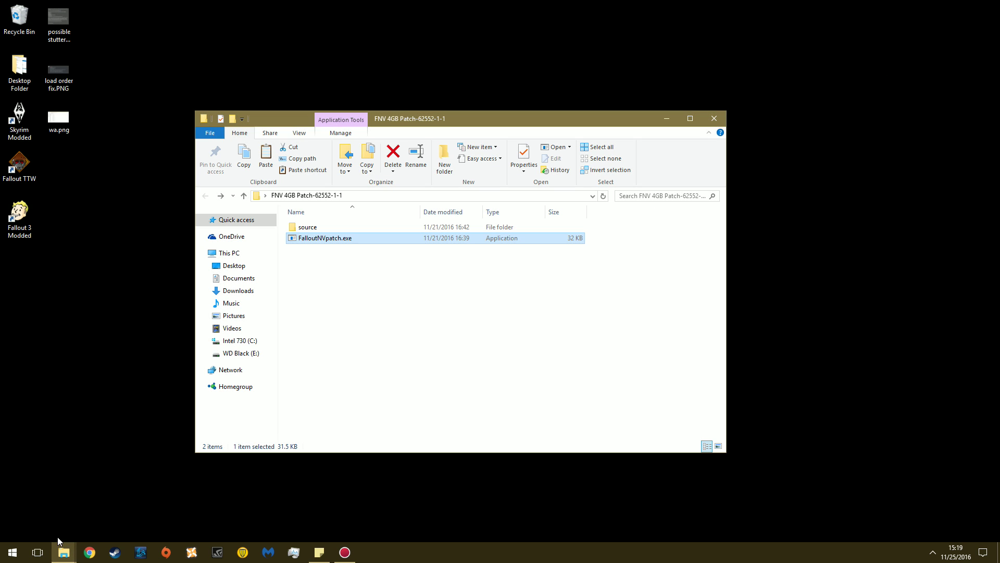
Step: In the Downloads File Explorer window, go to the Steam folder in Program Files (x86) on the WD Black (E:) drive
{"action": "mouse_move", "coordinate": [65, 551]}
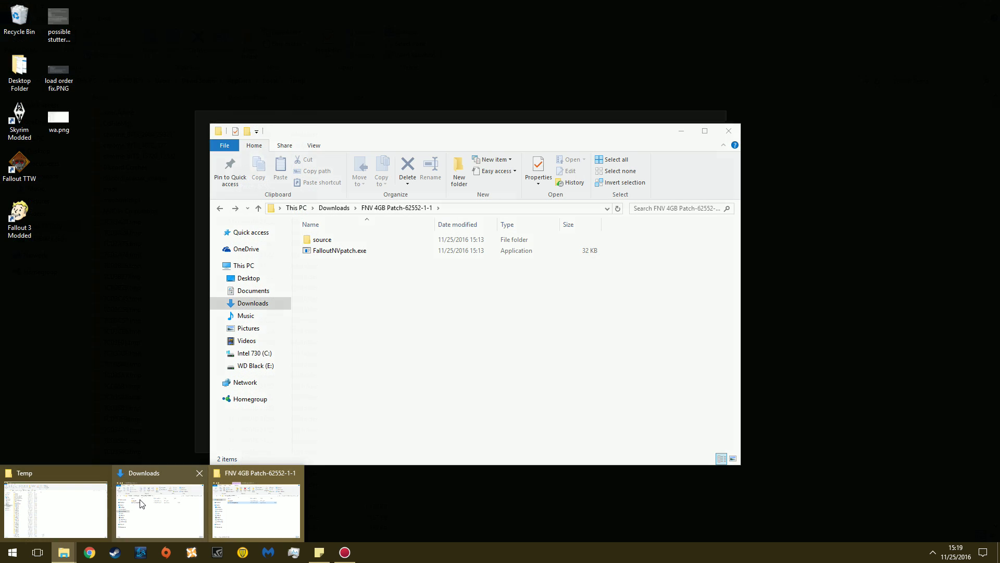
{"action": "left_click", "coordinate": [125, 508]}
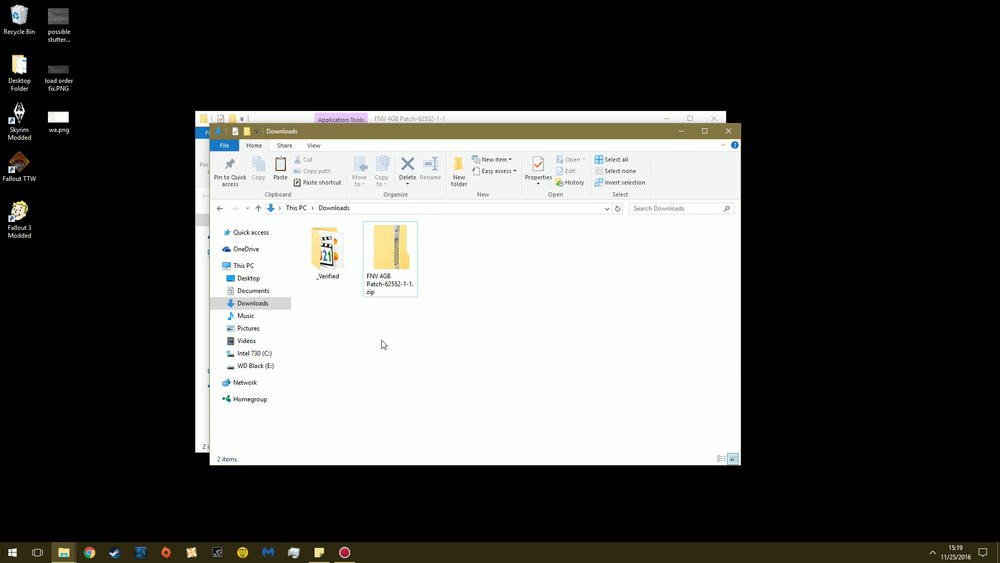
{"action": "left_click", "coordinate": [263, 369]}
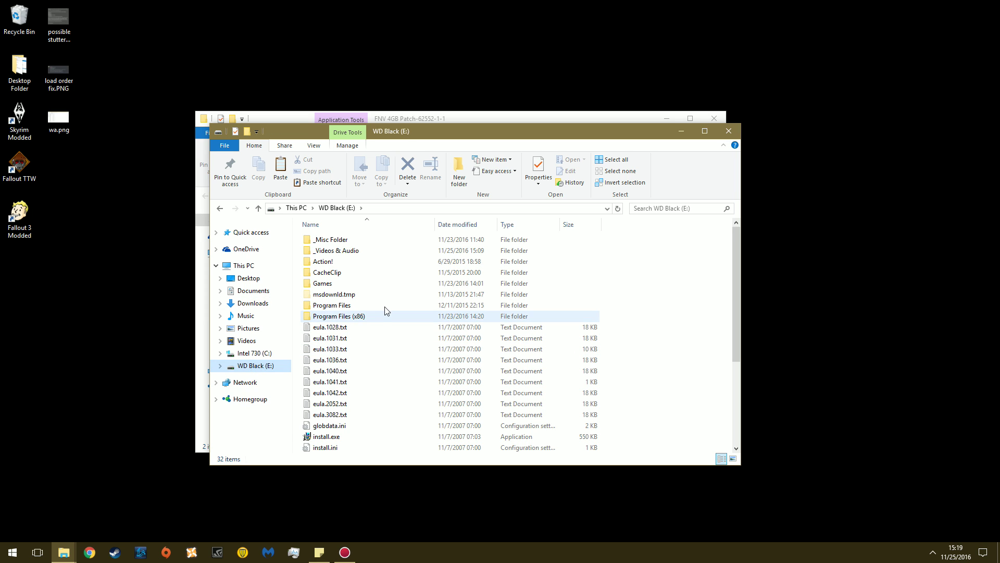
{"action": "double_click", "coordinate": [339, 316]}
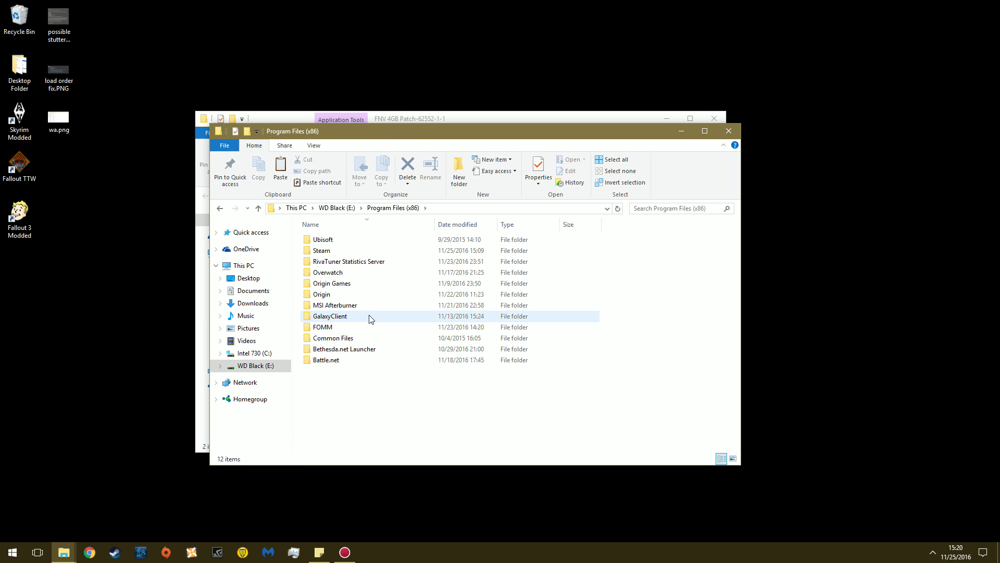
{"action": "double_click", "coordinate": [334, 251]}
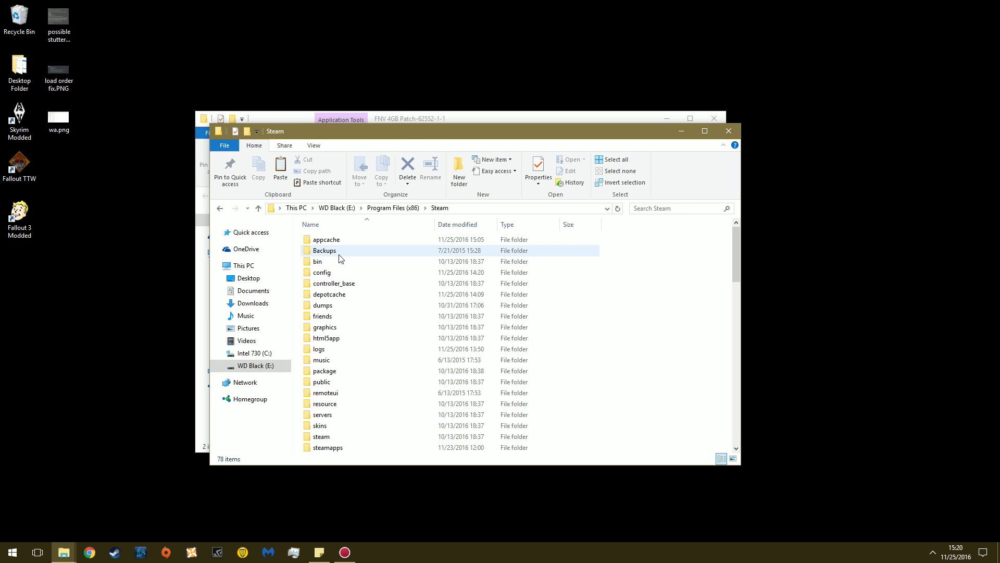
Step: Open the Fallout New Vegas game folder inside Steam's steamapps\common folder
{"action": "scroll", "coordinate": [364, 327], "scroll_direction": "down", "scroll_amount": 6}
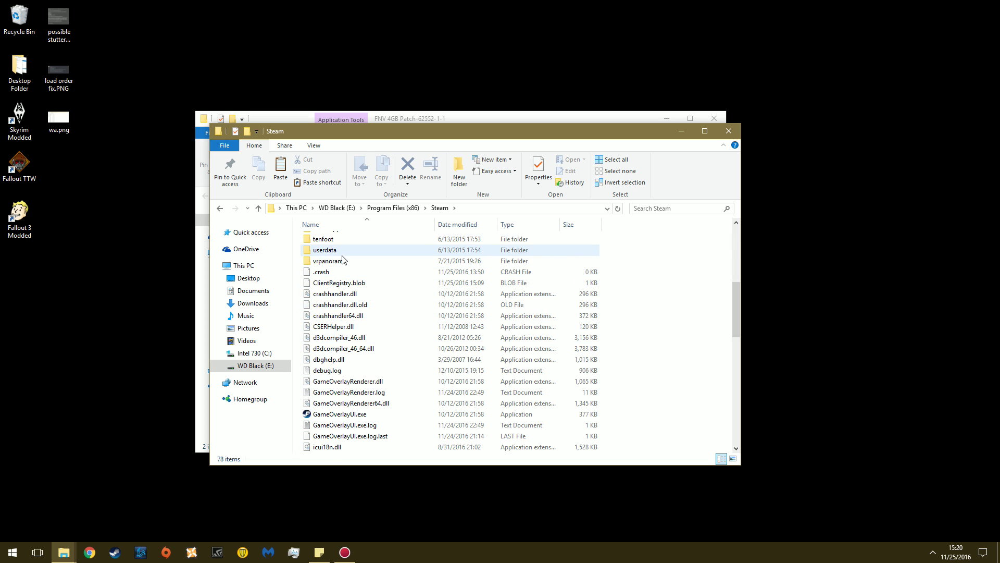
{"action": "scroll", "coordinate": [343, 276], "scroll_direction": "up", "scroll_amount": 2}
{"action": "double_click", "coordinate": [345, 305]}
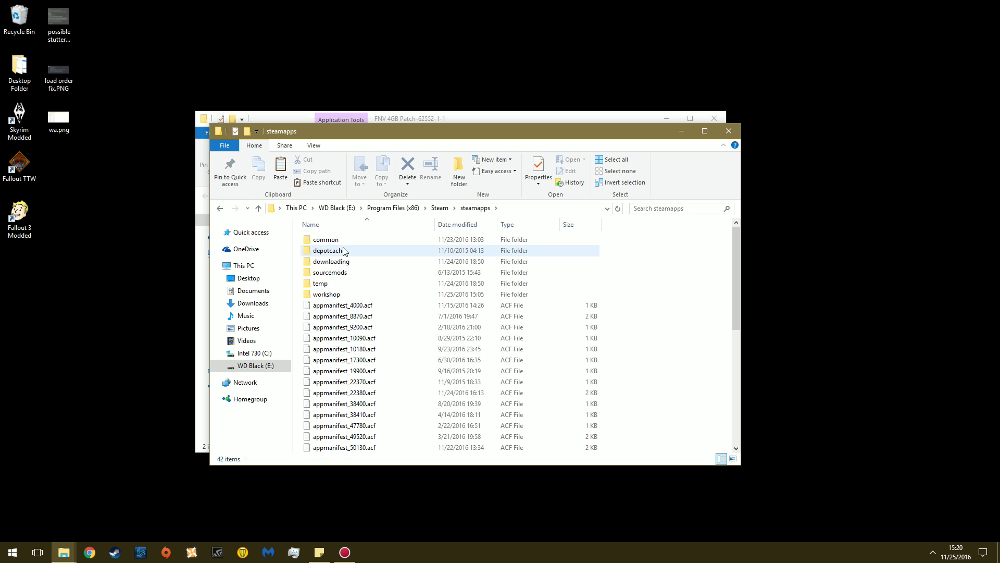
{"action": "left_click", "coordinate": [345, 243]}
{"action": "double_click", "coordinate": [345, 244]}
{"action": "scroll", "coordinate": [365, 321], "scroll_direction": "down", "scroll_amount": 3}
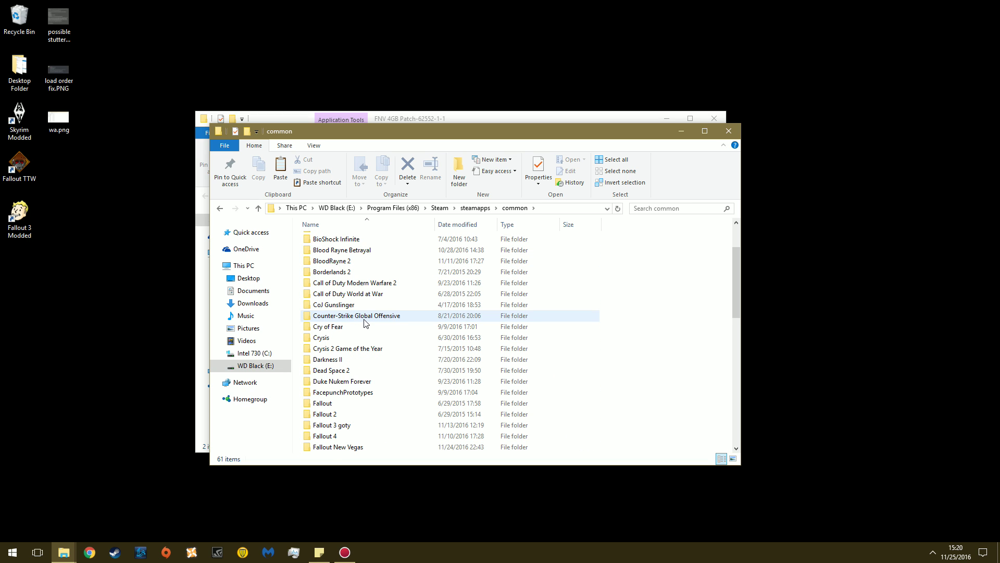
{"action": "scroll", "coordinate": [364, 323], "scroll_direction": "down", "scroll_amount": 5}
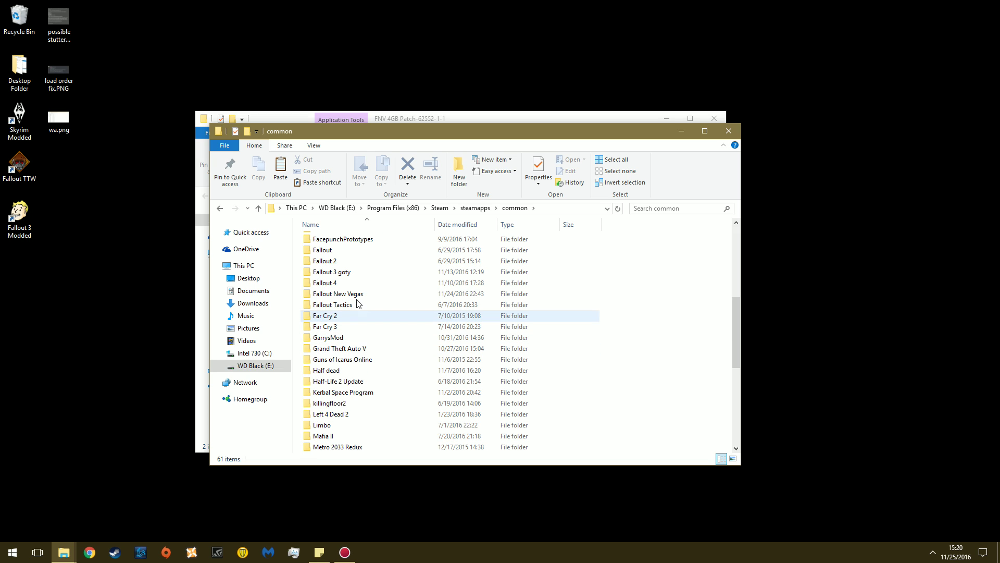
{"action": "double_click", "coordinate": [357, 294]}
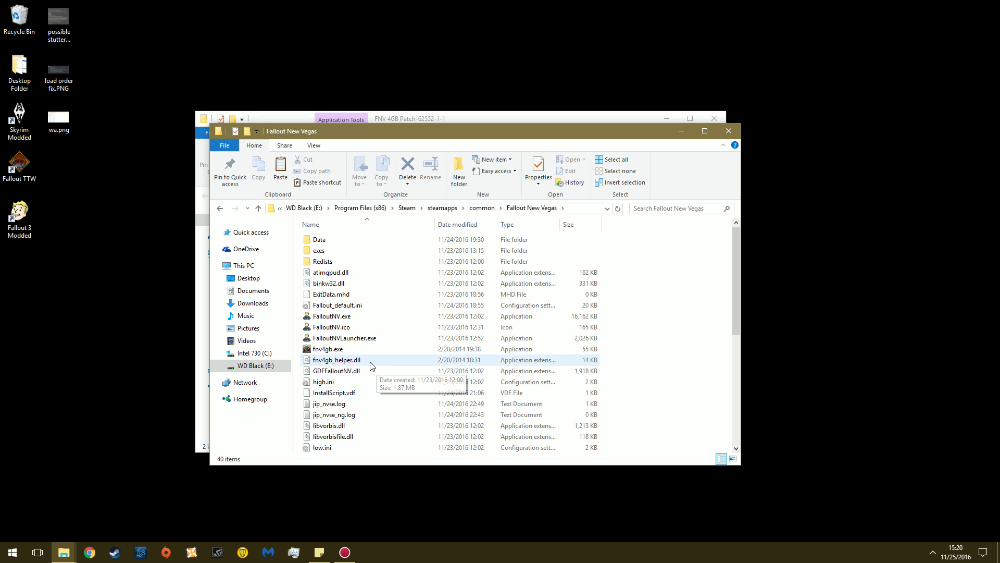
Step: Paste FalloutNVpatch.exe into the Fallout New Vegas game folder and clear the selection
{"action": "right_click", "coordinate": [661, 315]}
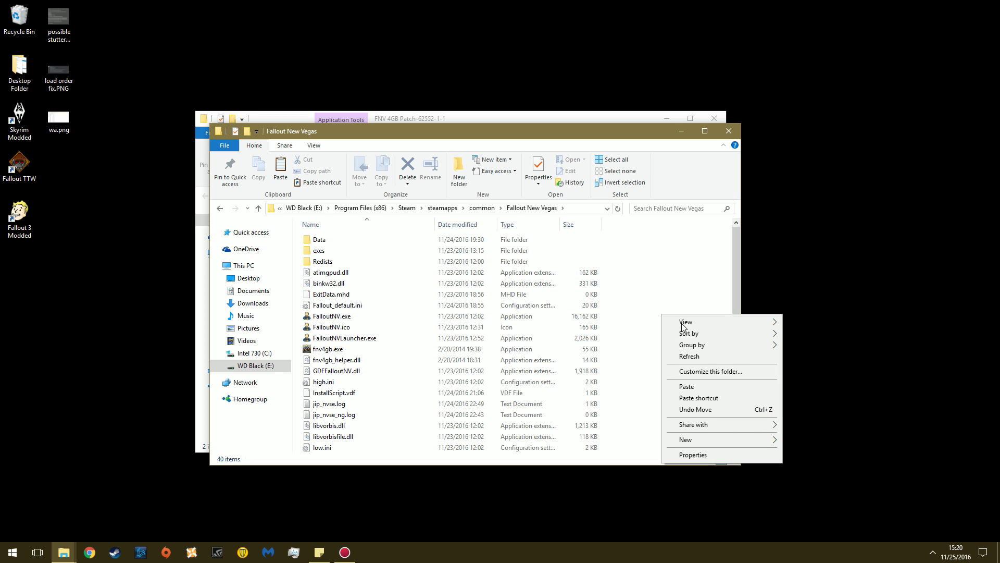
{"action": "left_click", "coordinate": [705, 386]}
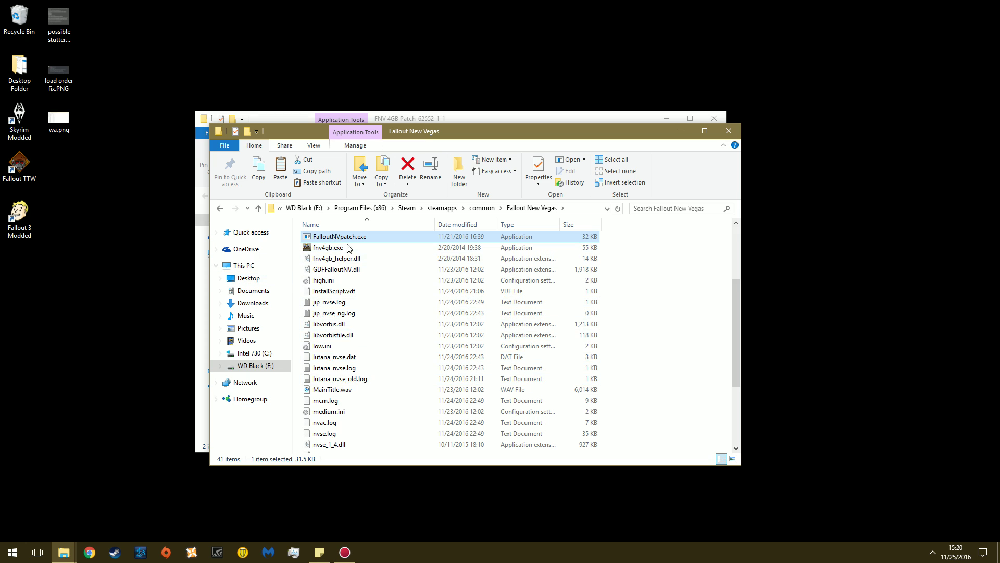
{"action": "left_click", "coordinate": [682, 340]}
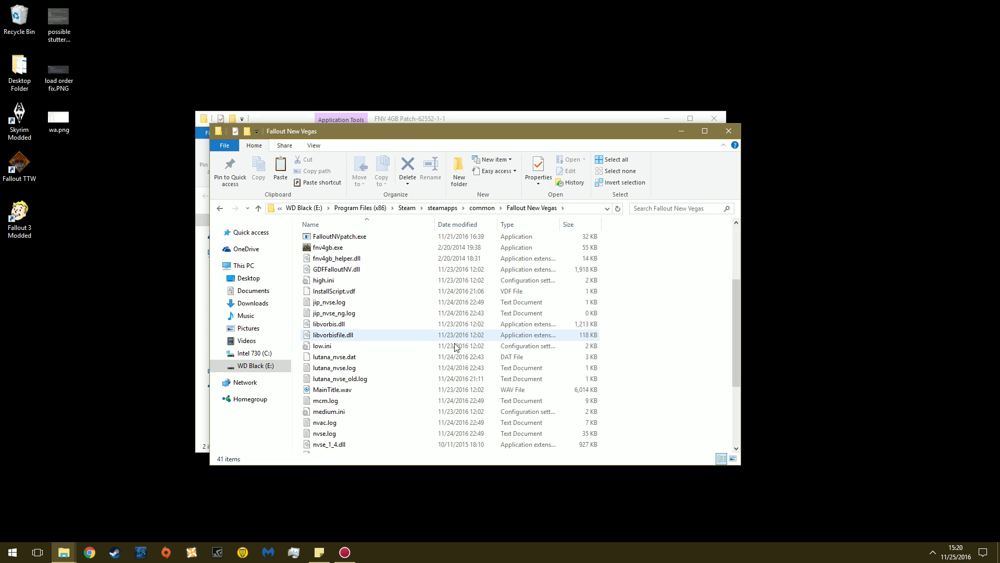
Step: Check the contents of the exes folder, and delete that folder, fnv4gb.exe and fnv4gb_helper.dll from the Fallout New Vegas folder
{"action": "scroll", "coordinate": [455, 348], "scroll_direction": "up", "scroll_amount": 2}
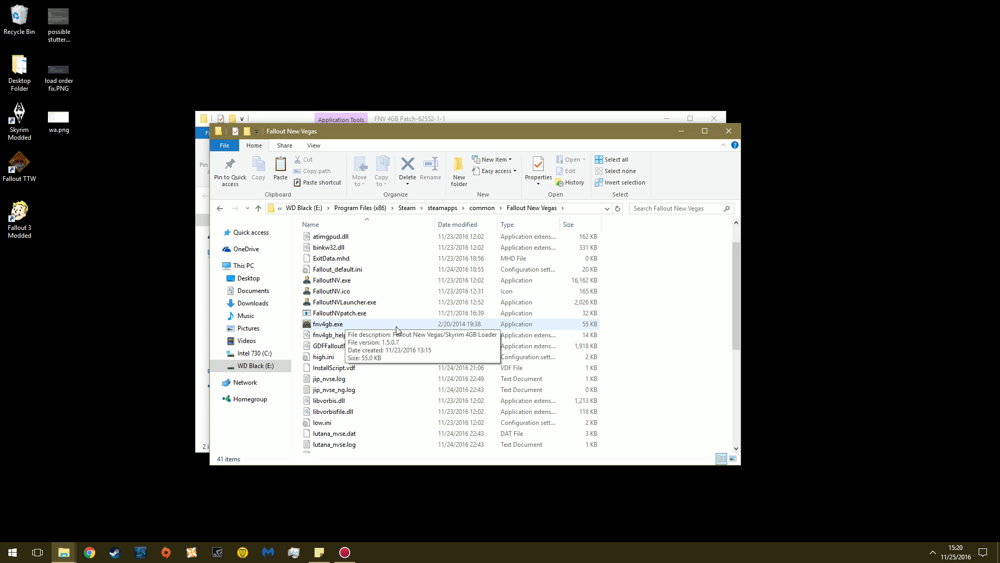
{"action": "left_click", "coordinate": [334, 325]}
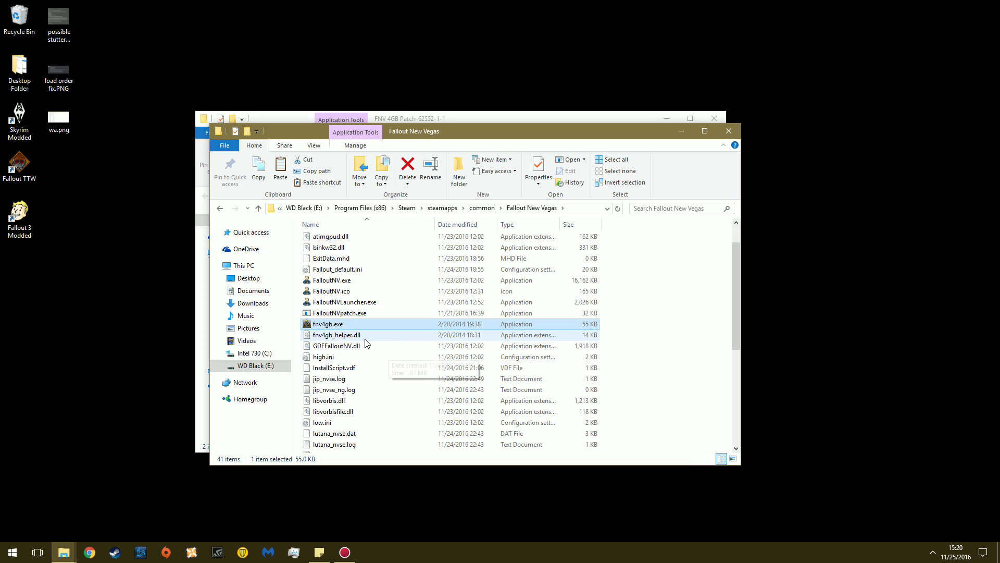
{"action": "left_click", "coordinate": [365, 337], "text": "ctrl"}
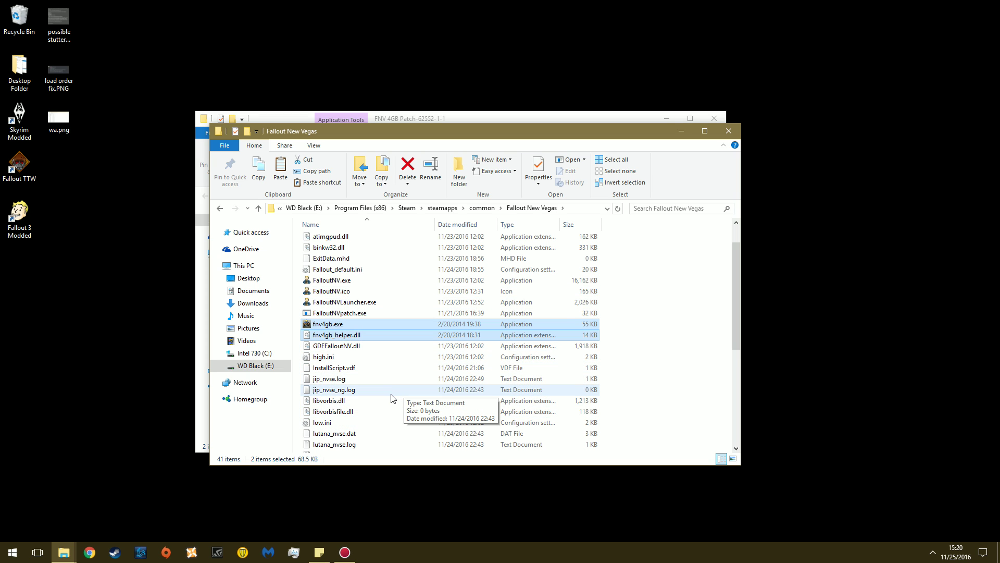
{"action": "scroll", "coordinate": [388, 364], "scroll_direction": "up", "scroll_amount": 1}
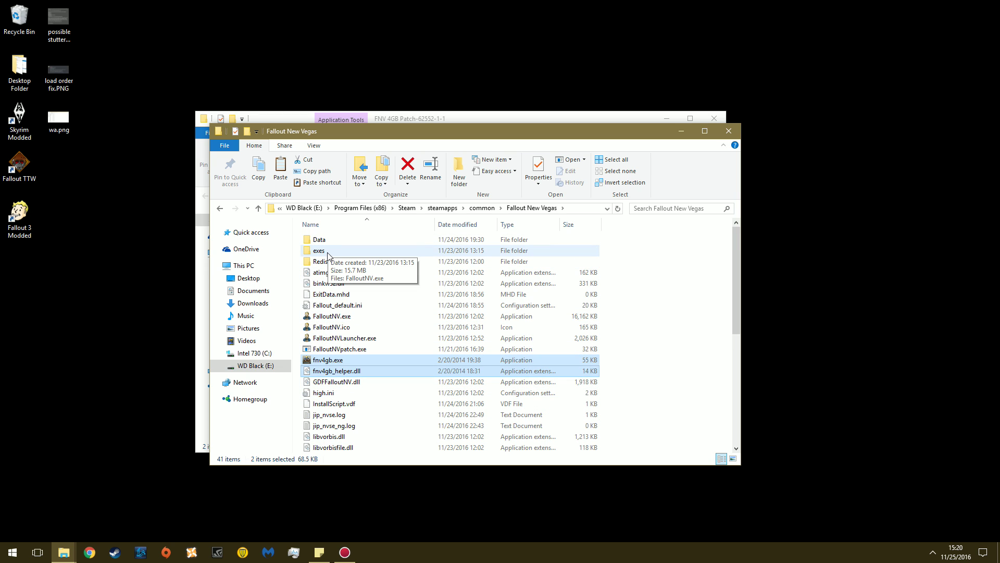
{"action": "double_click", "coordinate": [347, 255]}
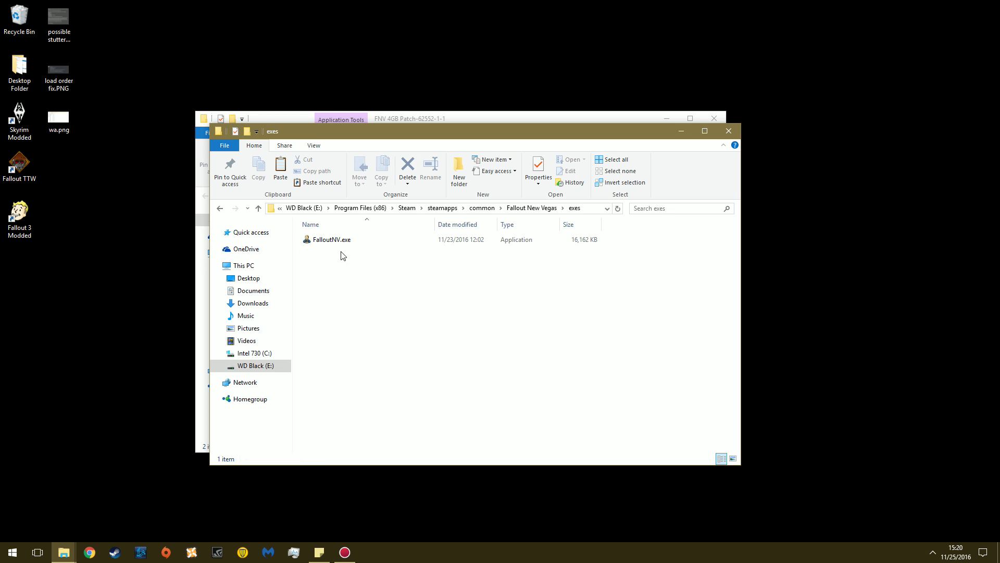
{"action": "left_click", "coordinate": [219, 209]}
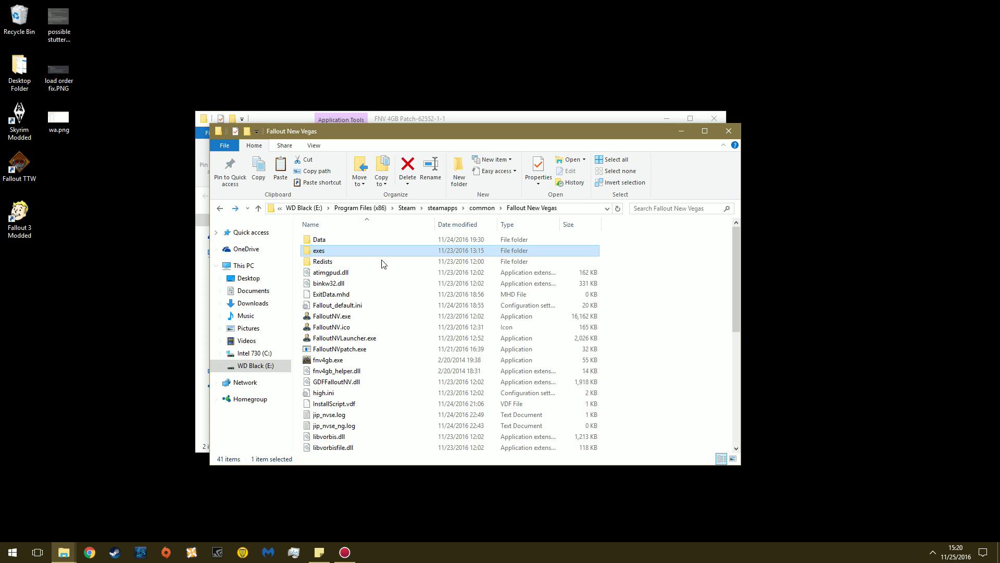
{"action": "left_click", "coordinate": [346, 370], "text": "ctrl"}
{"action": "left_click", "coordinate": [328, 360], "text": "ctrl"}
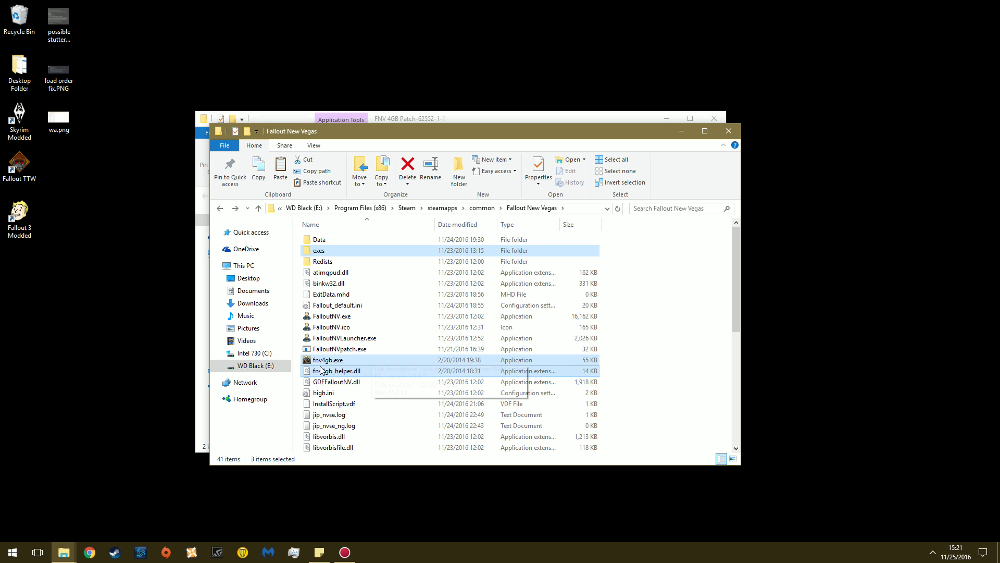
{"action": "key", "text": "Delete"}
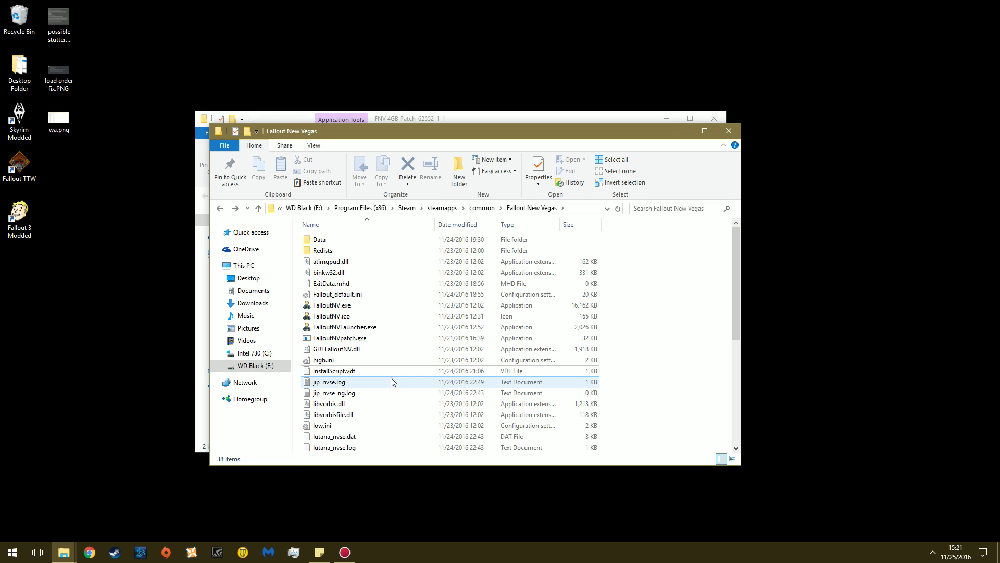
Step: Open the file properties of FalloutNV.exe, close them without changes and clear the selection
{"action": "right_click", "coordinate": [363, 312]}
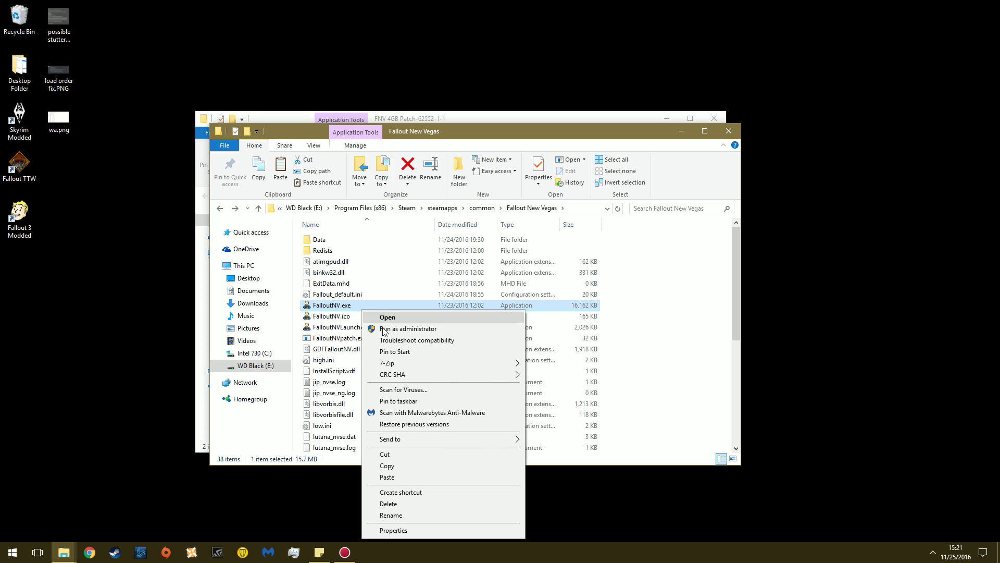
{"action": "left_click", "coordinate": [394, 530]}
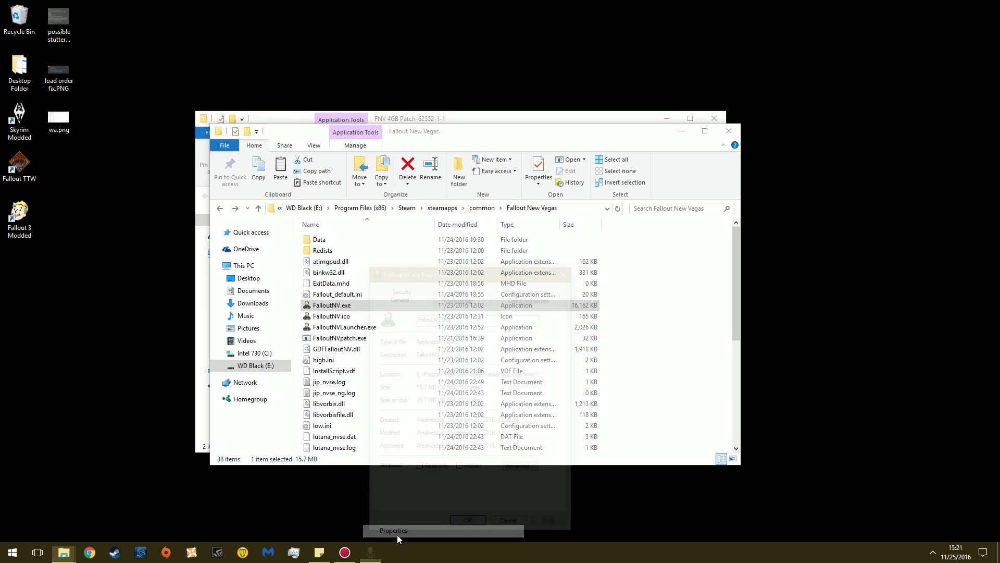
{"action": "left_click", "coordinate": [568, 270]}
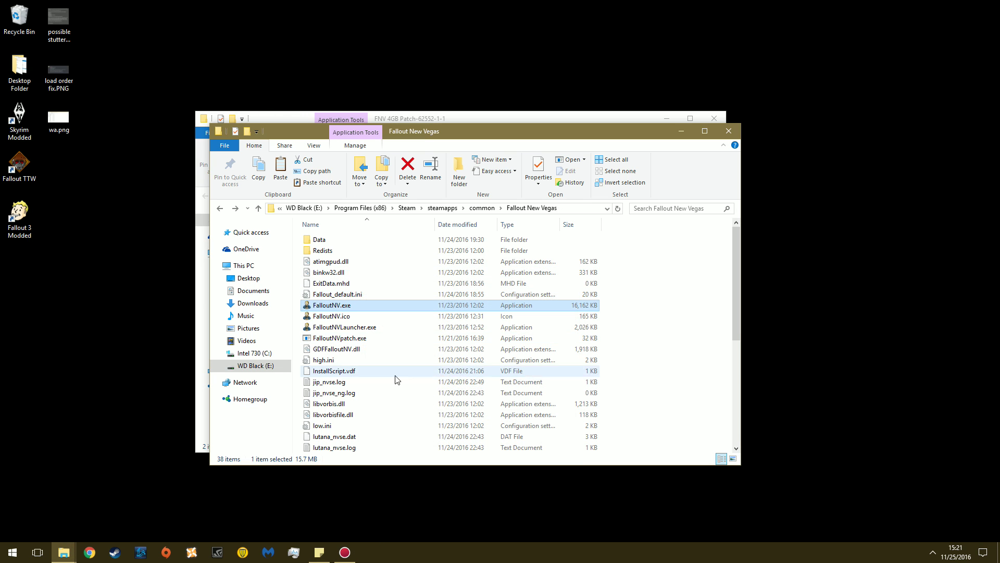
{"action": "left_click", "coordinate": [666, 344]}
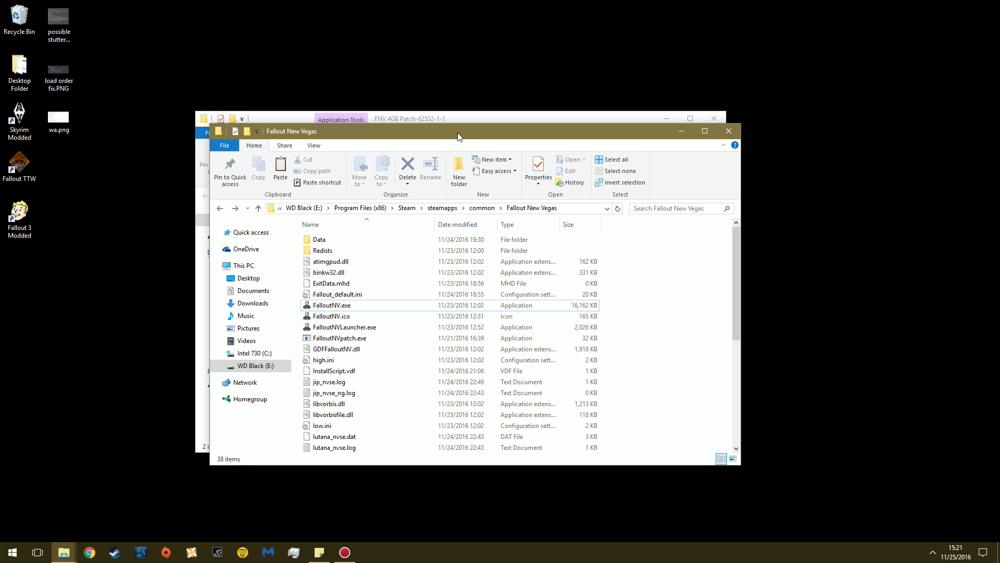
Step: Run FalloutNVpatch.exe to patch the game executable, dismiss its console window and clear the file selection
{"action": "double_click", "coordinate": [348, 338]}
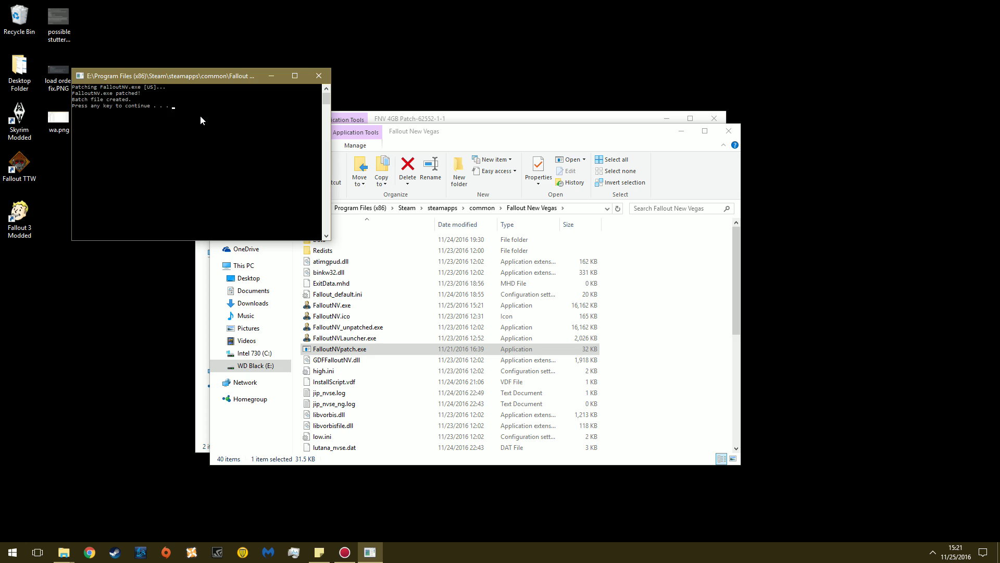
{"action": "key", "text": "Return"}
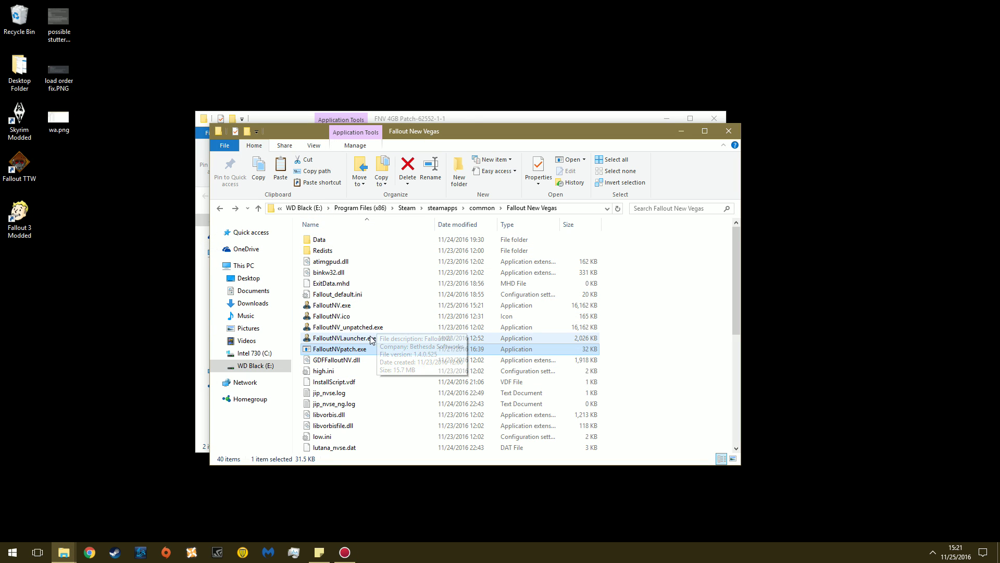
{"action": "left_click", "coordinate": [674, 369]}
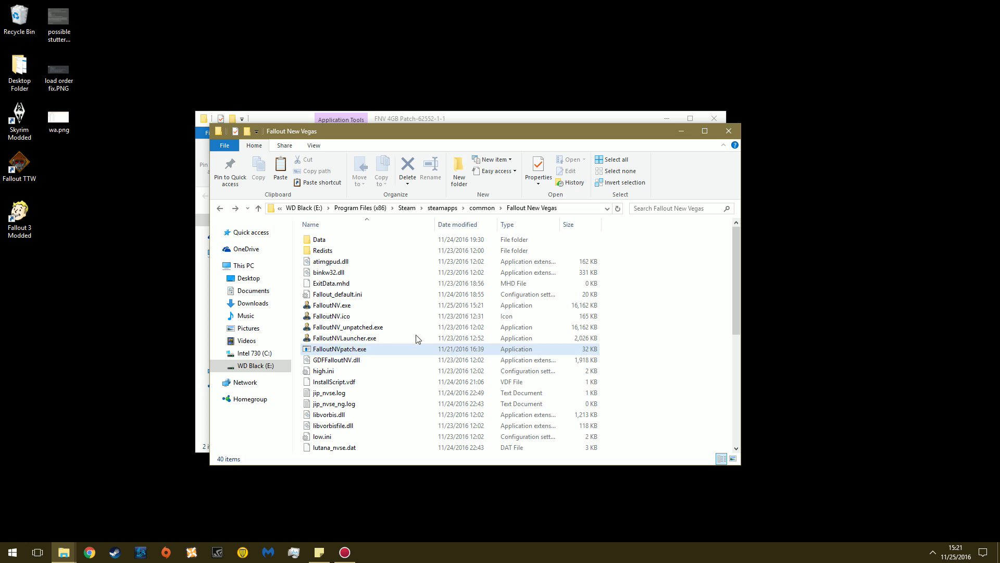
Step: Compare the FalloutNV_unpatched.exe and FalloutNV.exe entries, and delete FalloutNVpatch.exe from the game folder
{"action": "left_click", "coordinate": [358, 327]}
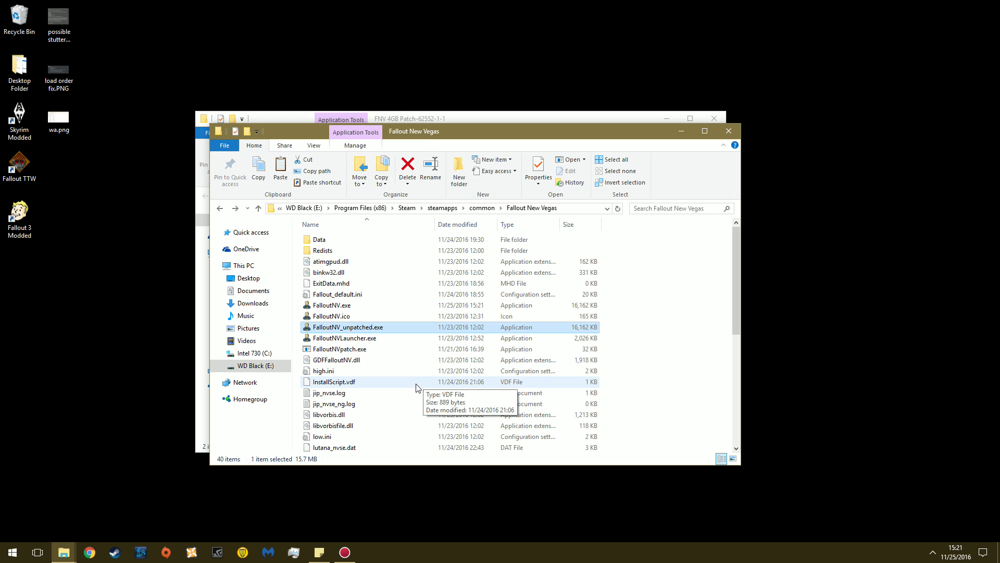
{"action": "left_click", "coordinate": [354, 305]}
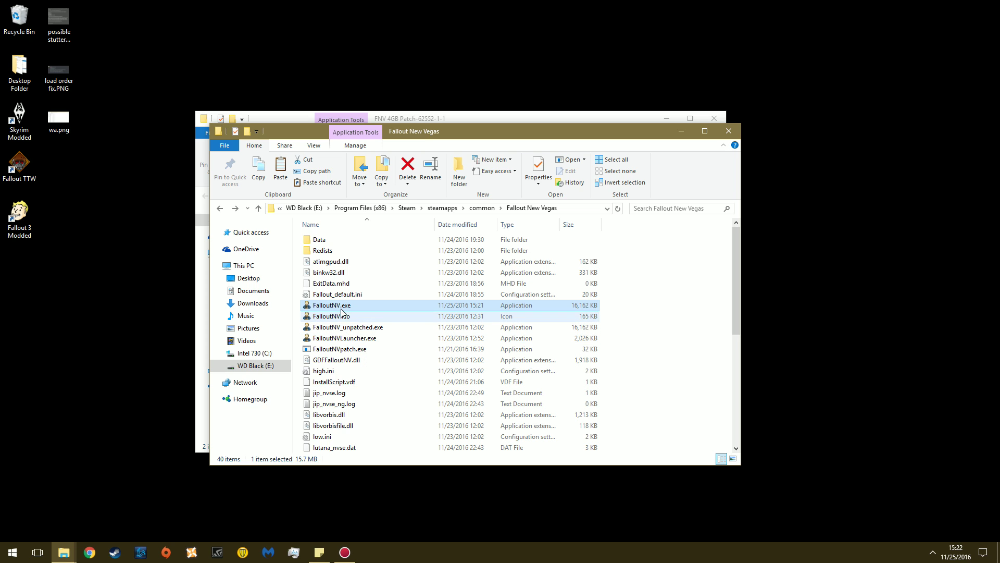
{"action": "left_click", "coordinate": [344, 328]}
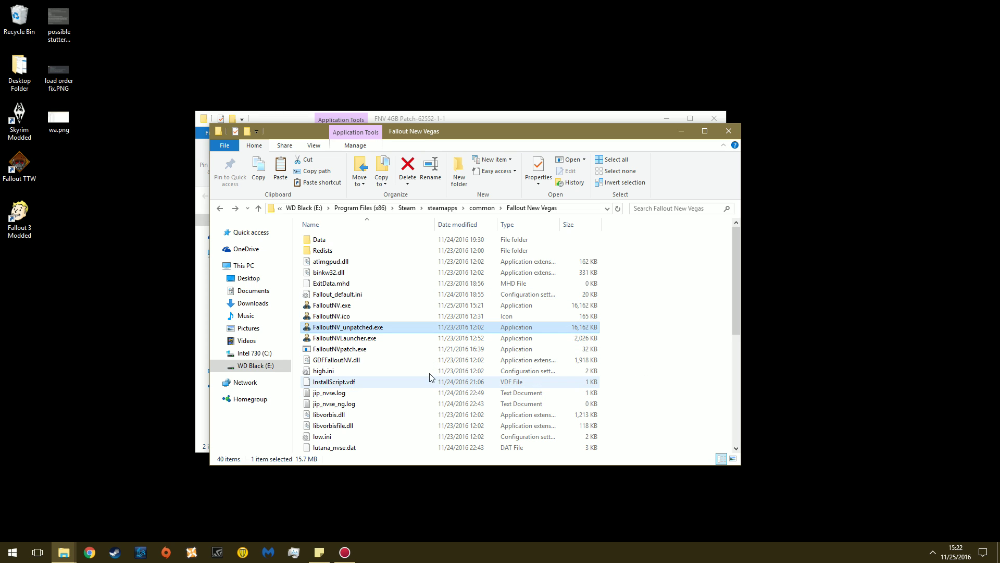
{"action": "left_click", "coordinate": [386, 349]}
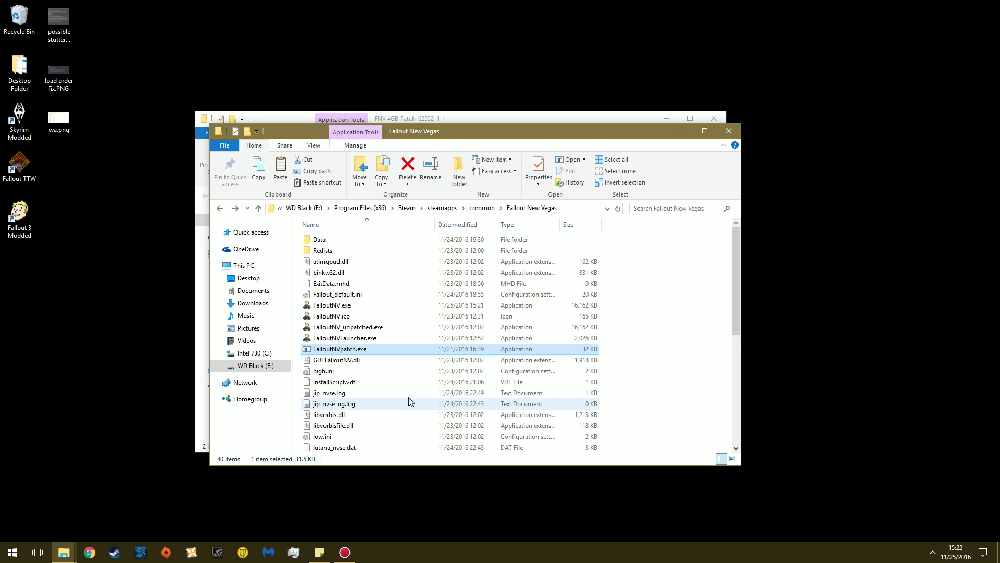
{"action": "key", "text": "Delete"}
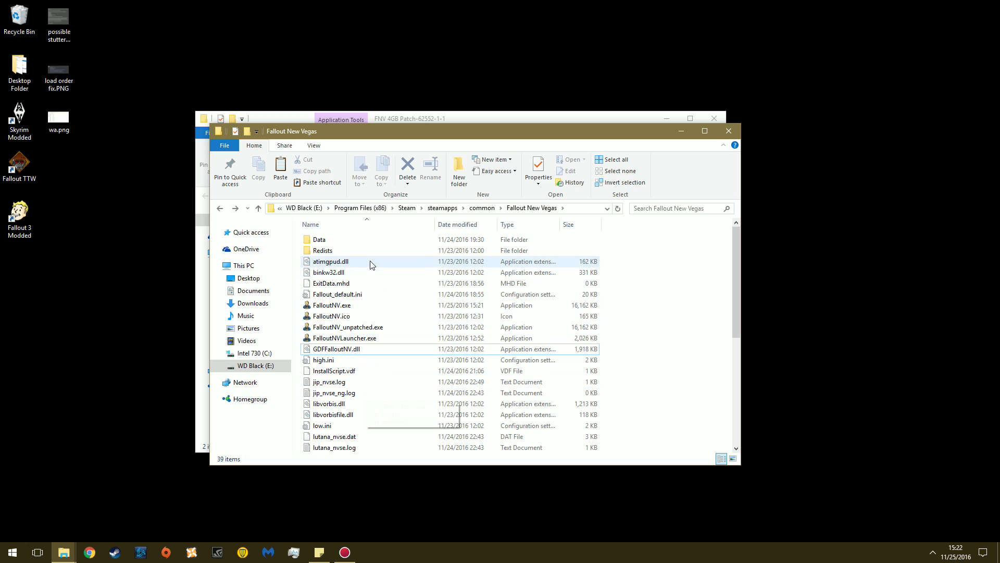
Step: Create a desktop shortcut to the patched FalloutNV.exe
{"action": "right_click", "coordinate": [359, 306]}
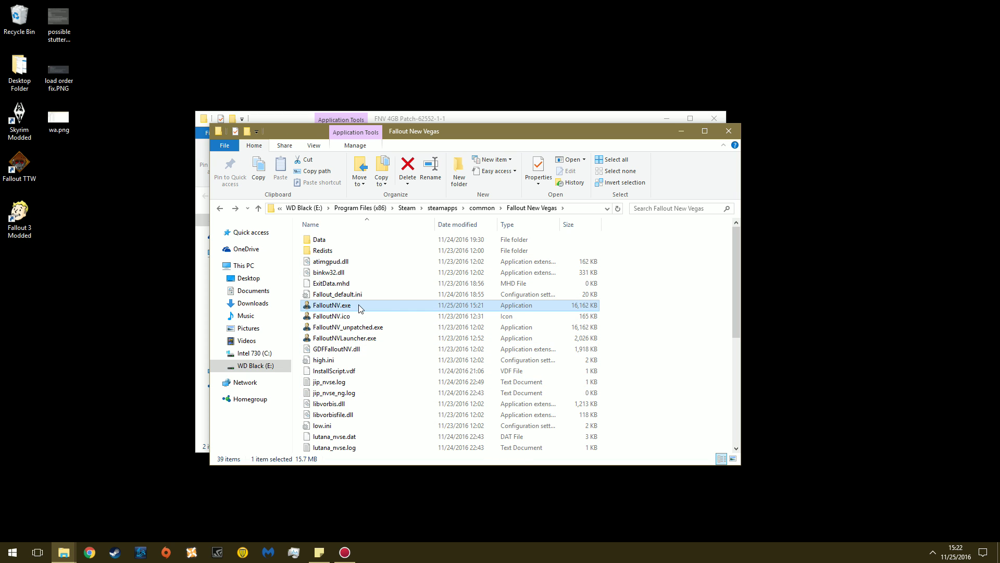
{"action": "mouse_move", "coordinate": [434, 434]}
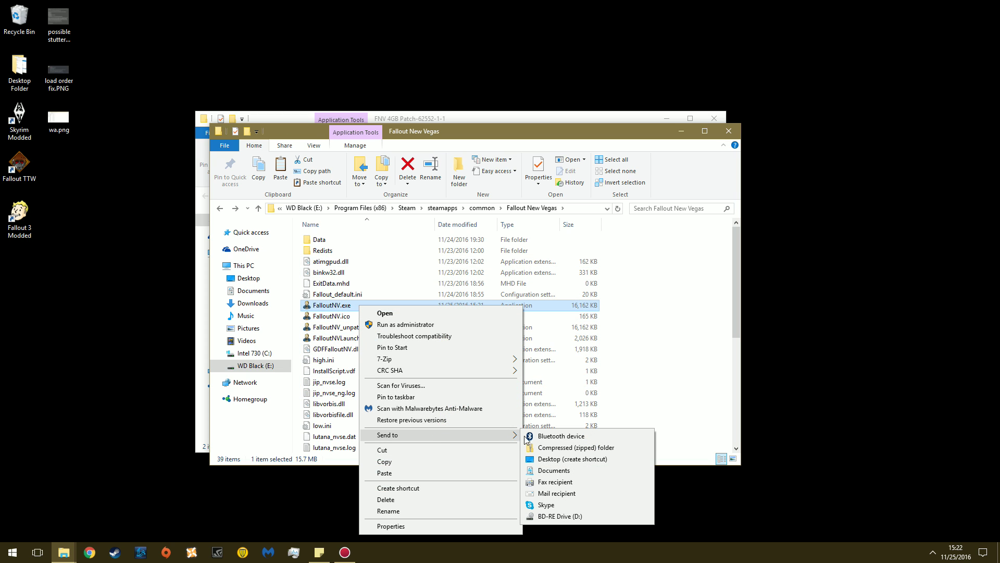
{"action": "left_click", "coordinate": [566, 458]}
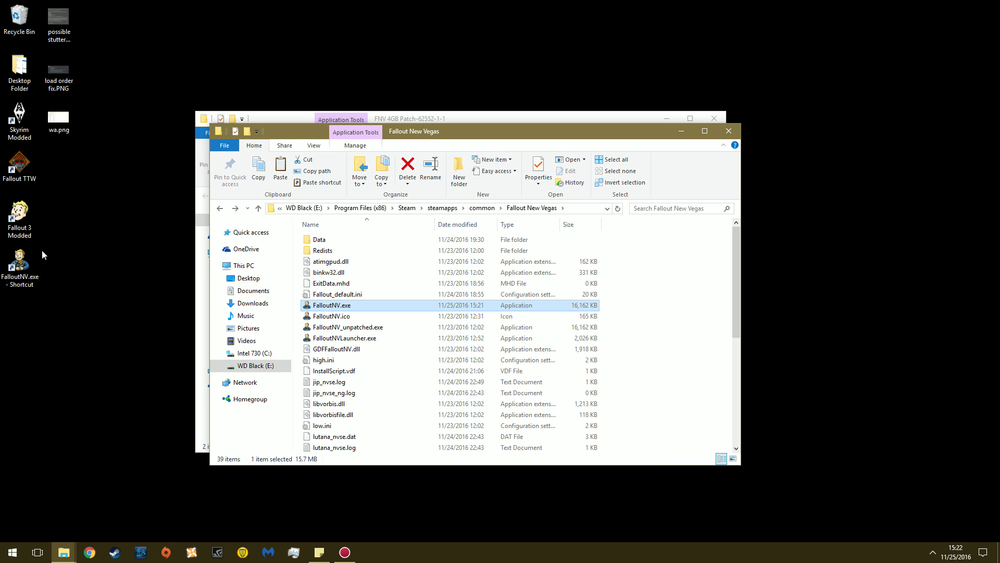
Step: Rename the new FalloutNV.exe desktop shortcut to "Fallout New Vegas 4GB" and deselect it
{"action": "left_click", "coordinate": [26, 263]}
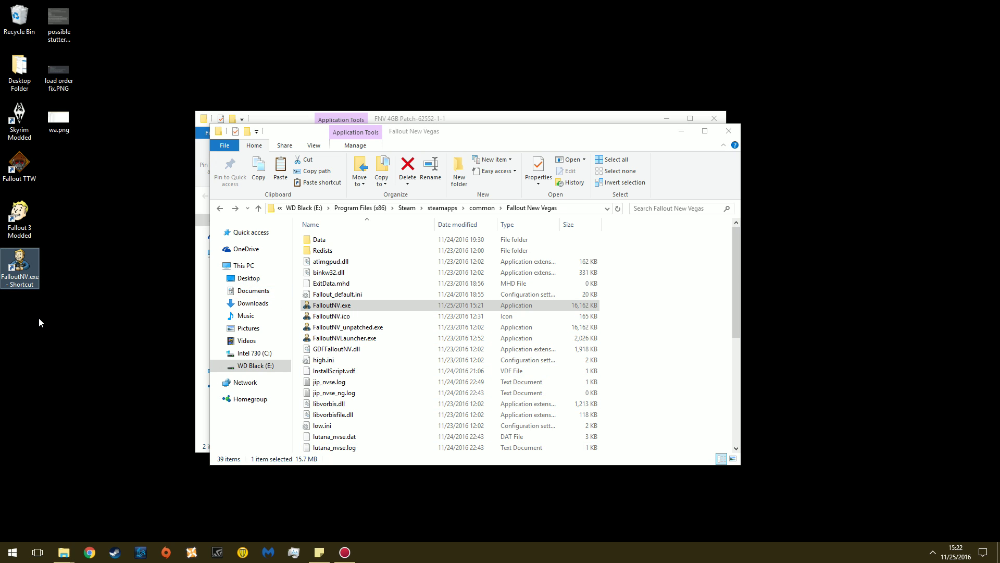
{"action": "key", "text": "F2"}
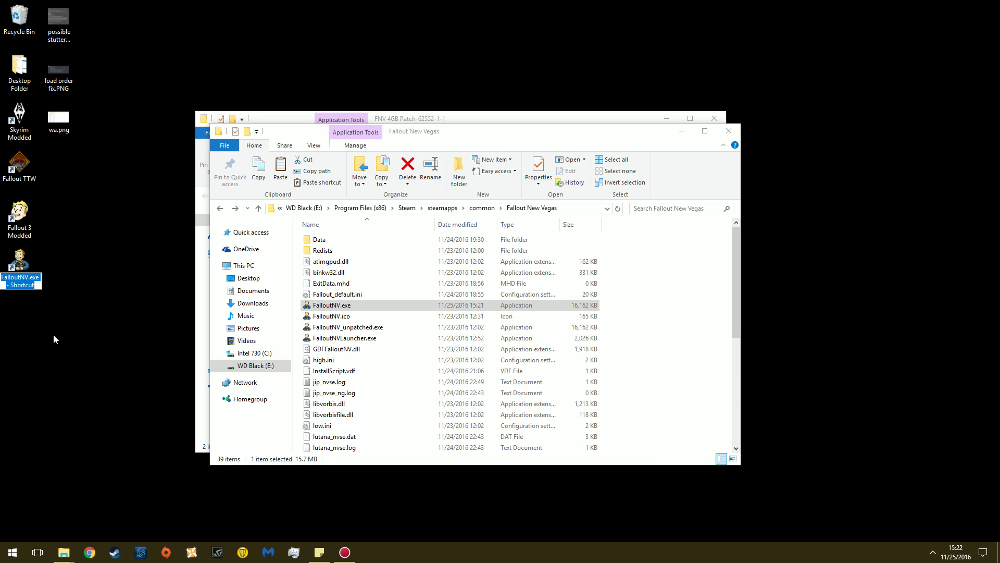
{"action": "type", "text": "Fallout"}
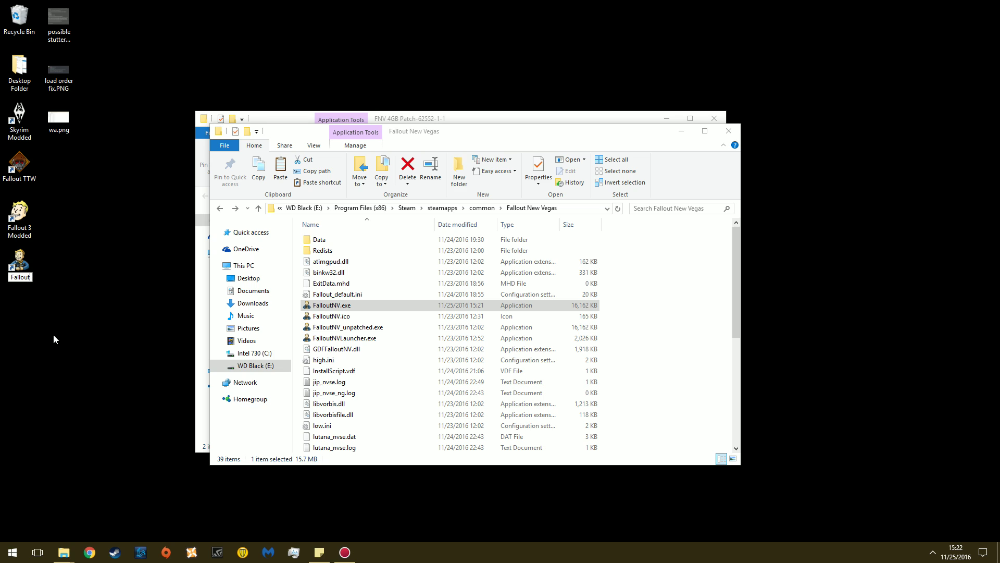
{"action": "type", "text": " New Vega"}
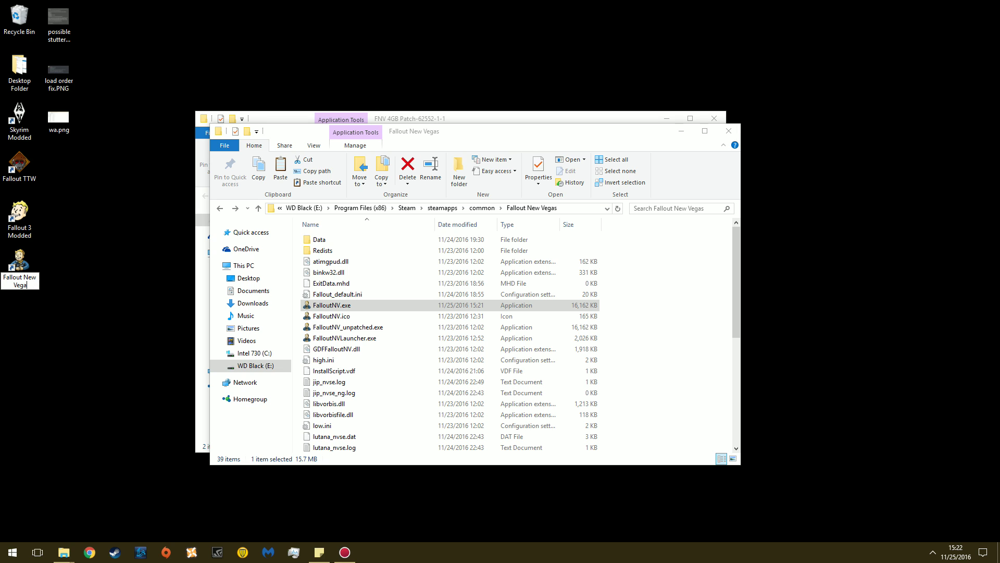
{"action": "type", "text": "s 4GB"}
{"action": "key", "text": "Return"}
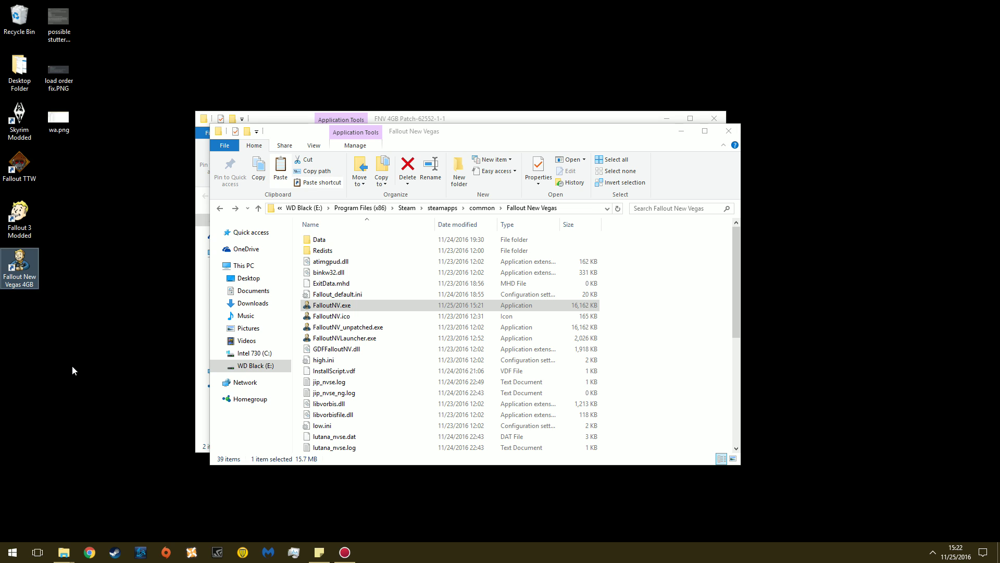
{"action": "left_click", "coordinate": [73, 366]}
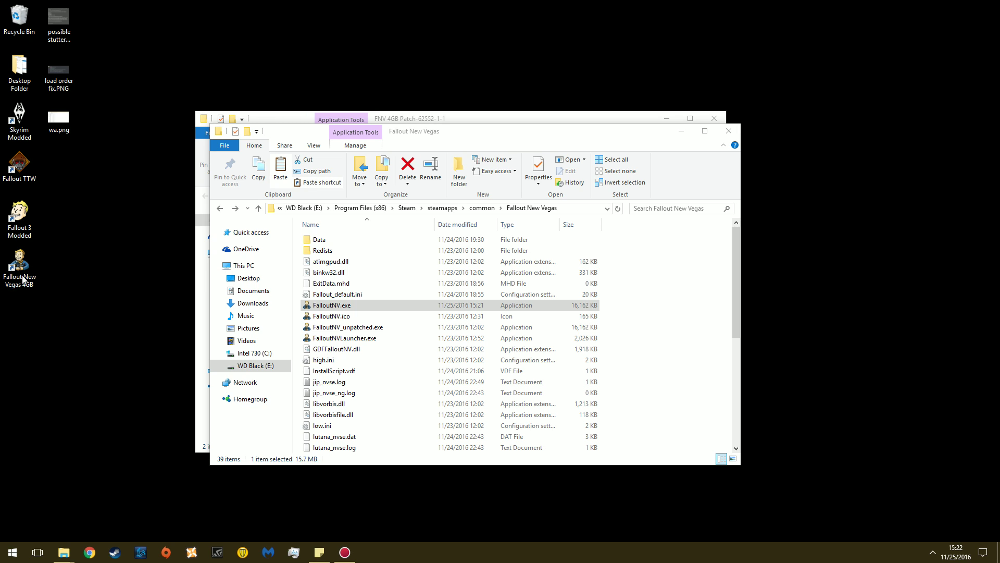
Step: Close the Fallout New Vegas and FNV 4GB Patch-62552-1-1 File Explorer windows
{"action": "mouse_move", "coordinate": [27, 268]}
{"action": "left_click", "coordinate": [729, 131]}
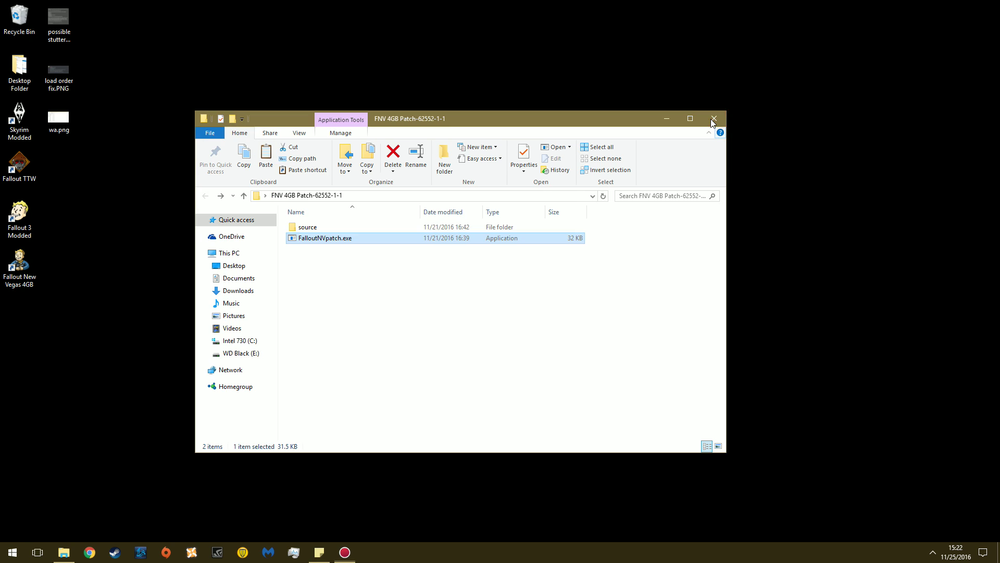
{"action": "left_click", "coordinate": [713, 119]}
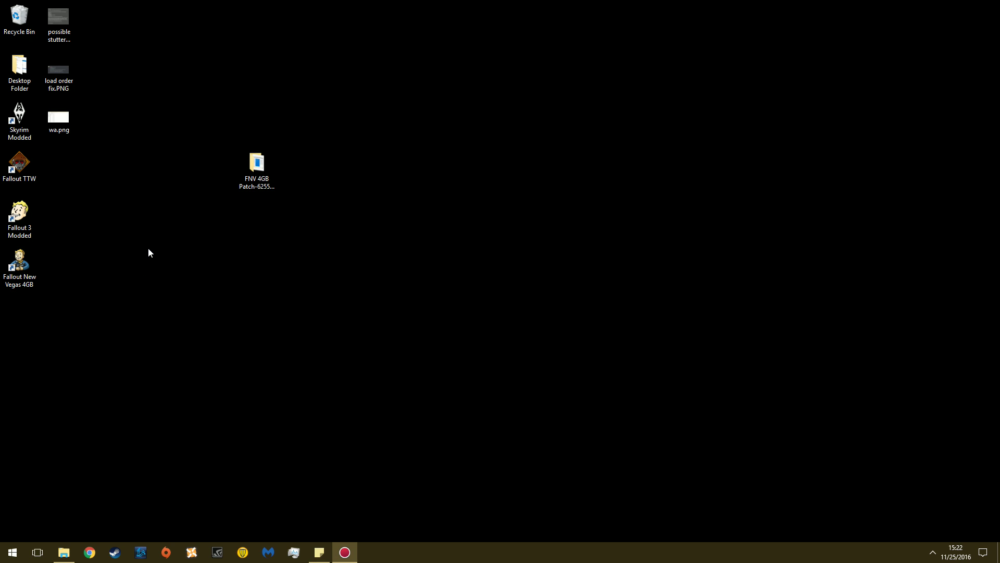
{"action": "right_click", "coordinate": [116, 553]}
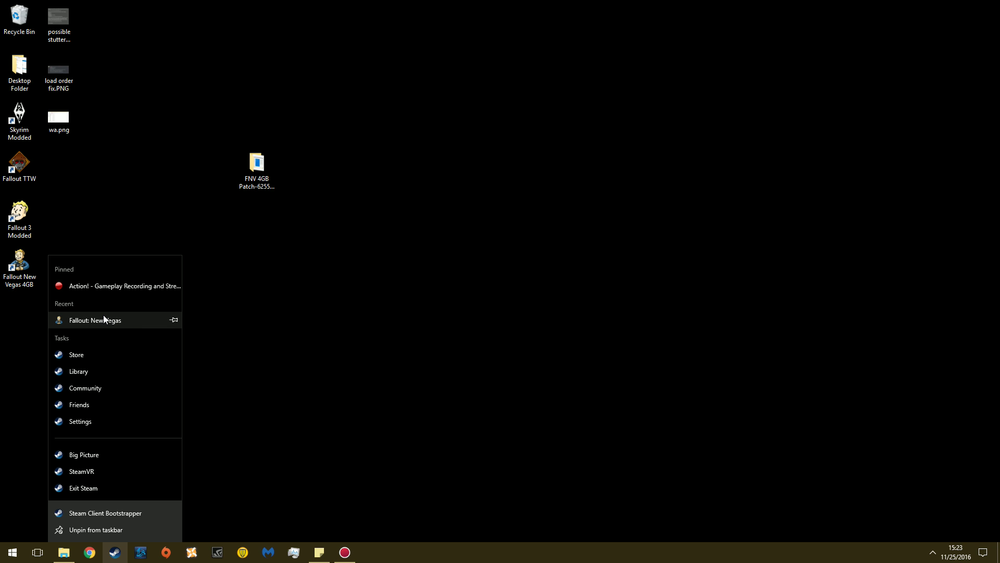
{"action": "left_click", "coordinate": [263, 309]}
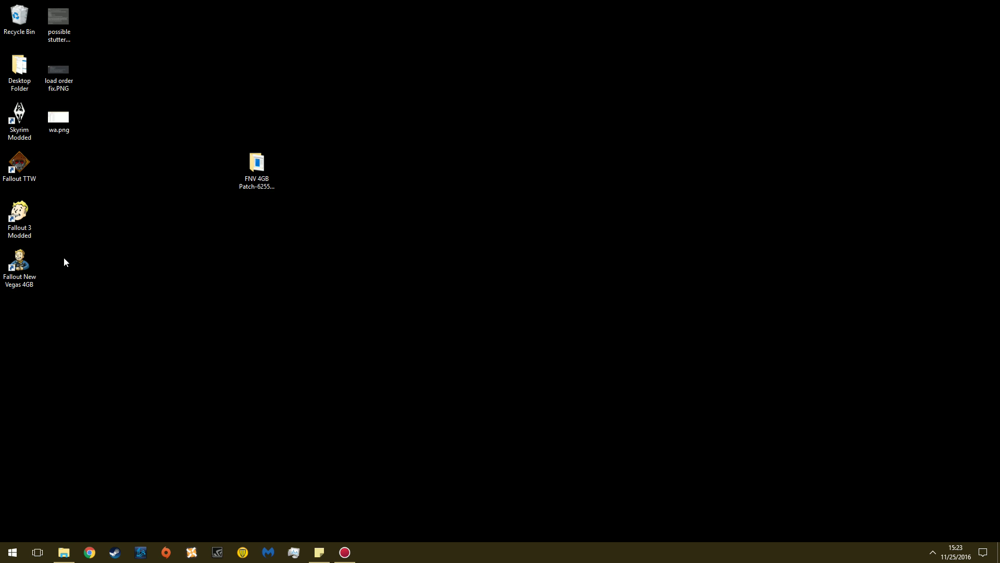